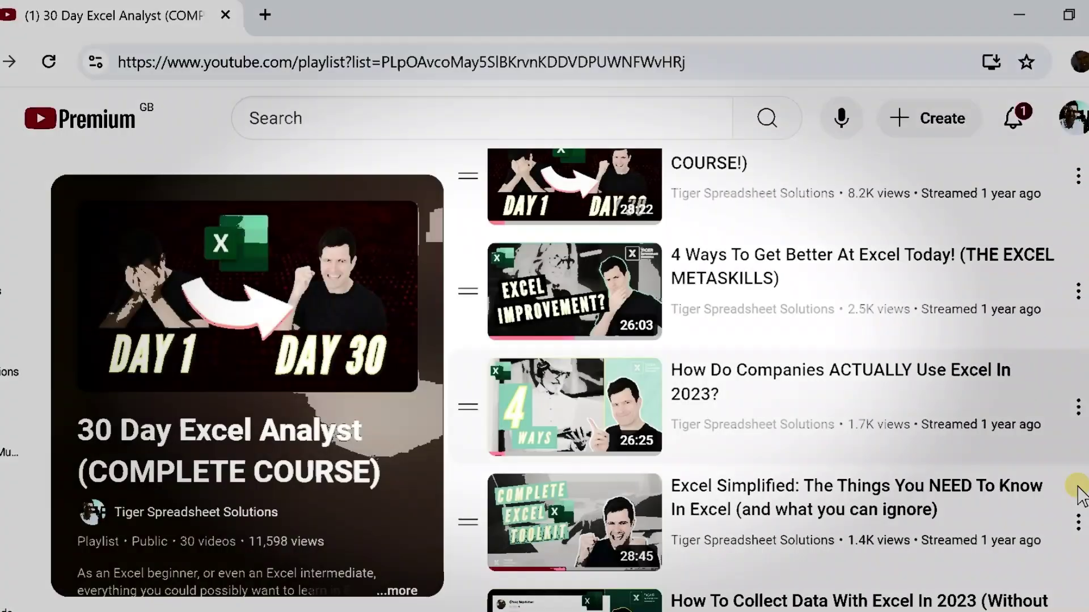
- Scroll the 30 Day Excel Analyst playlist down to the VBA and macro videos
scroll(1080, 486, "down", 4)
scroll(1080, 487, "down", 4)
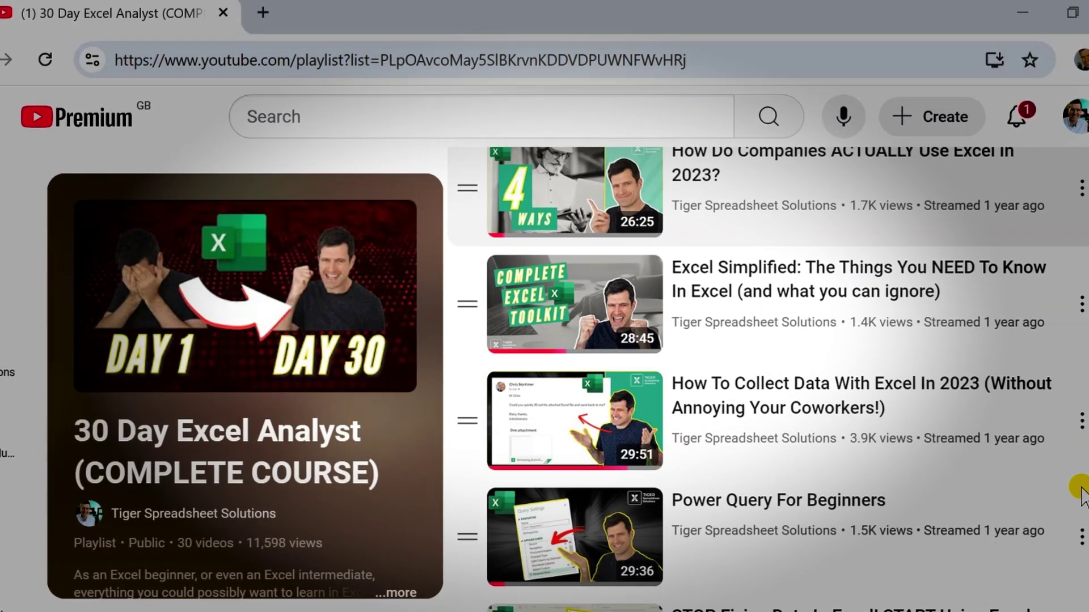
scroll(1080, 488, "down", 2)
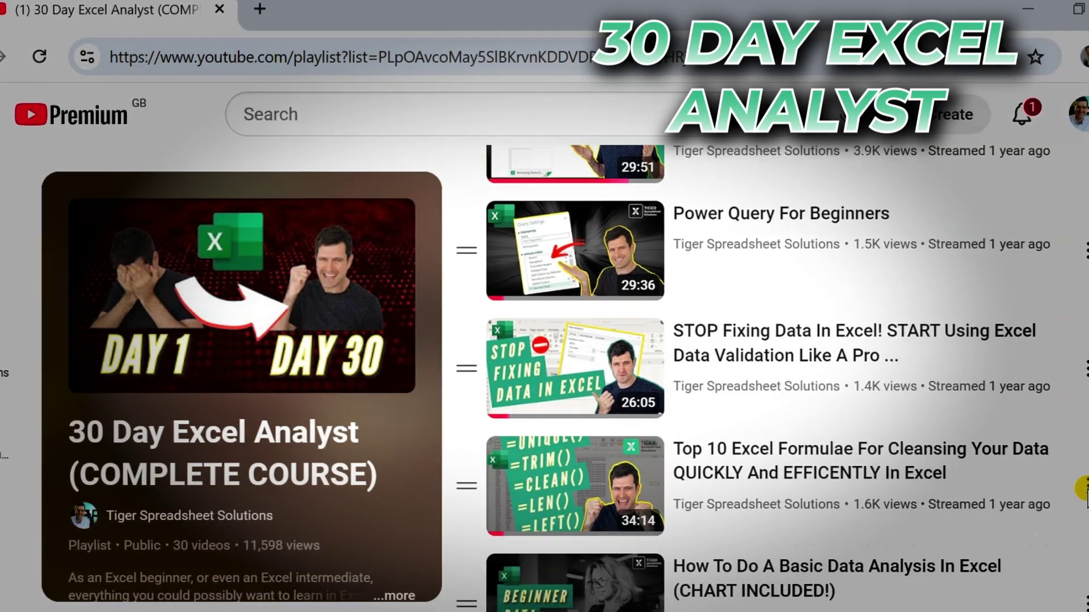
scroll(1082, 488, "down", 4)
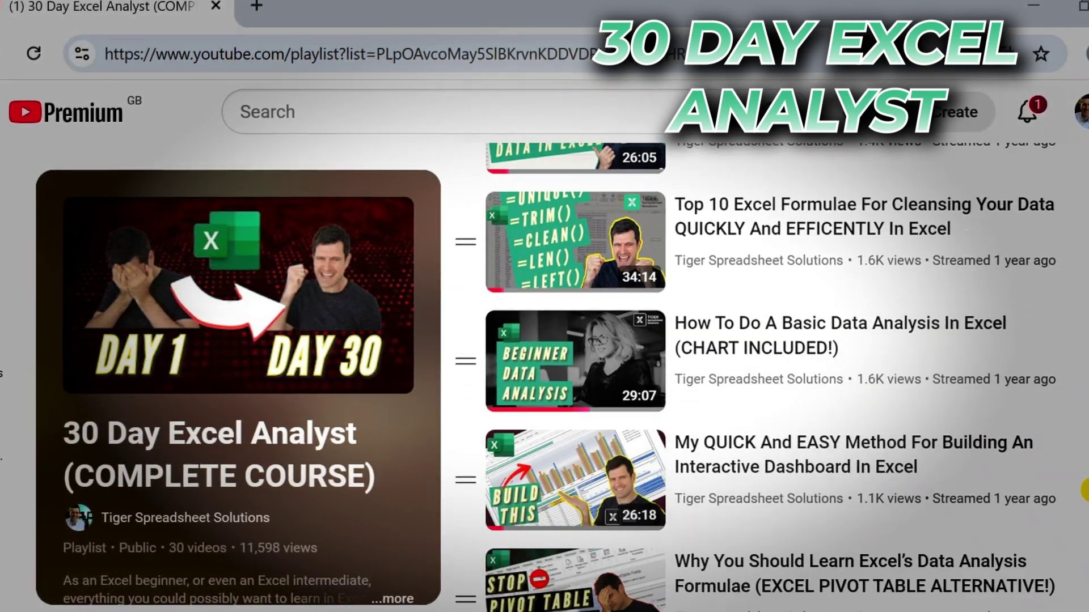
scroll(1084, 490, "down", 6)
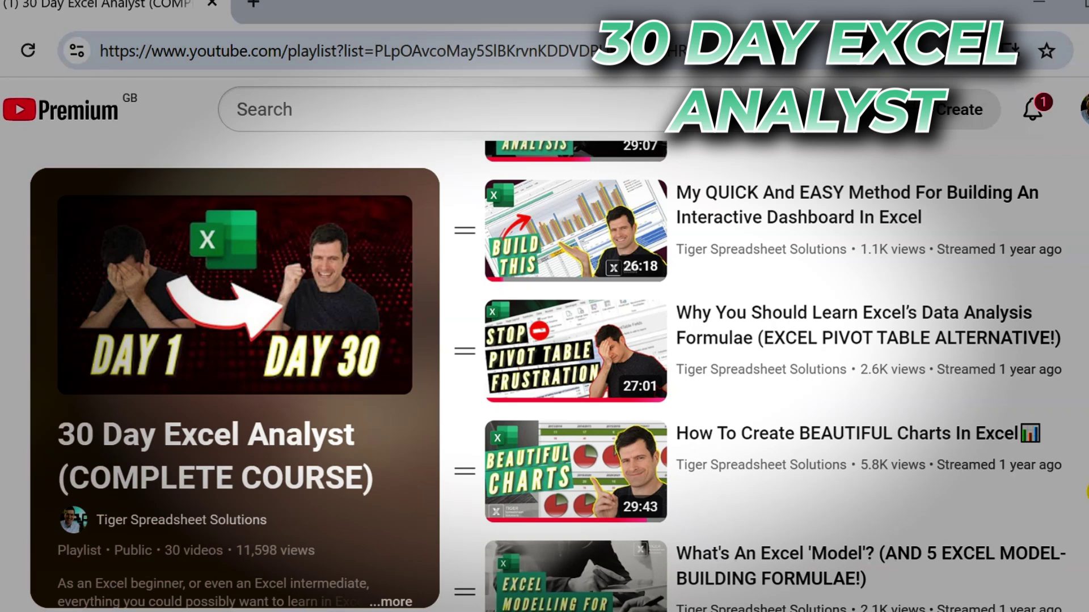
scroll(1085, 489, "down", 6)
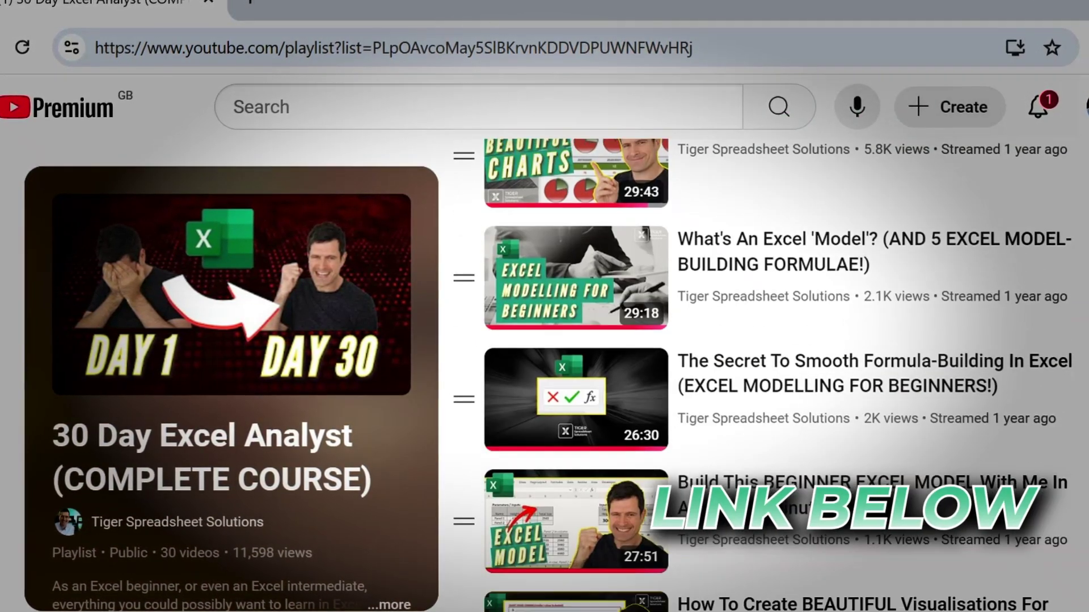
scroll(1085, 489, "down", 5)
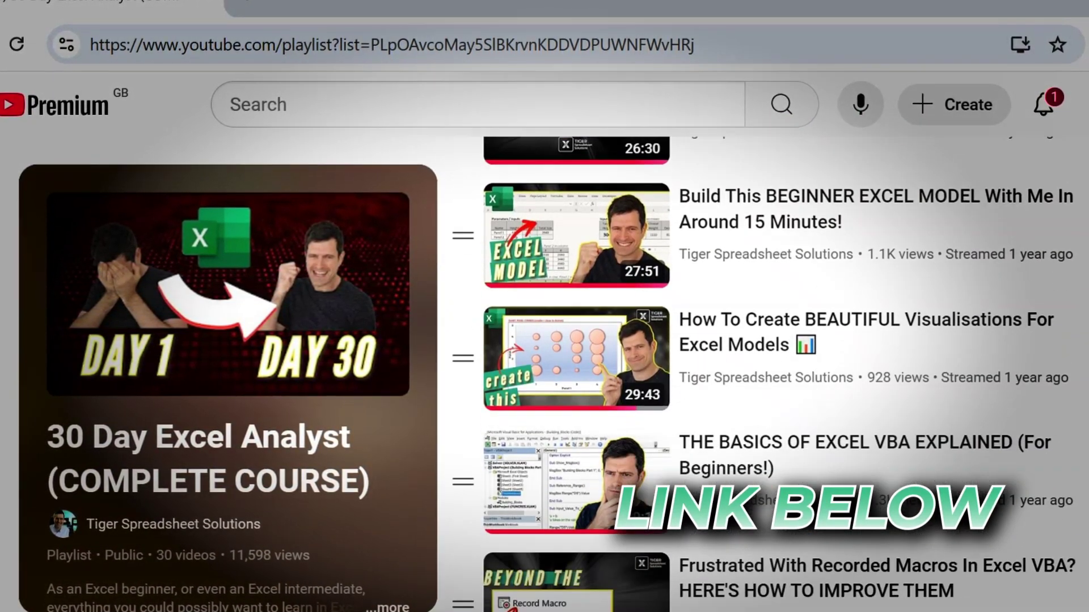
scroll(1084, 488, "down", 5)
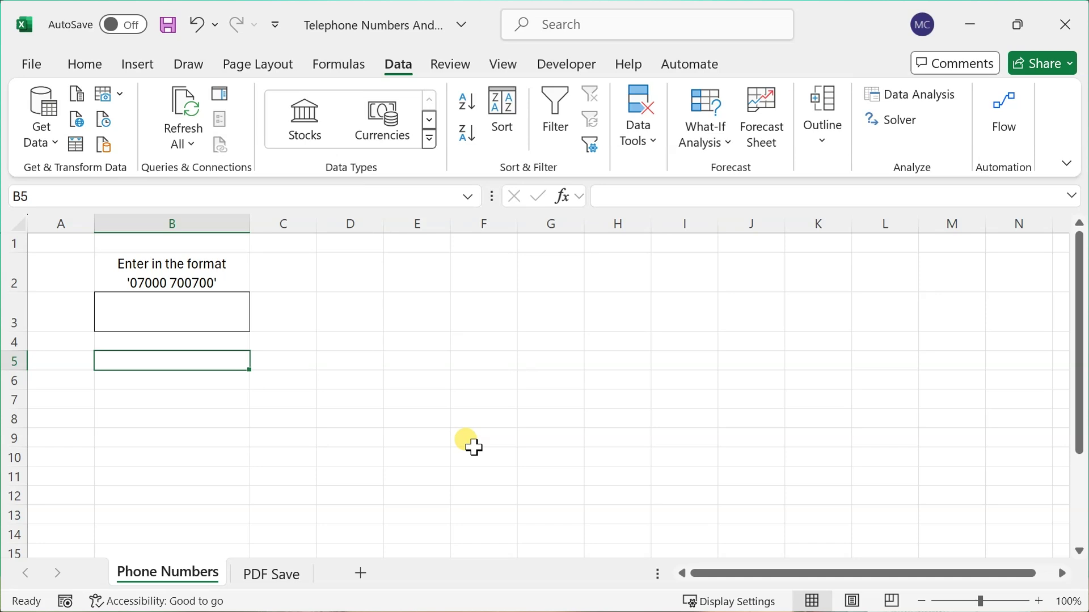
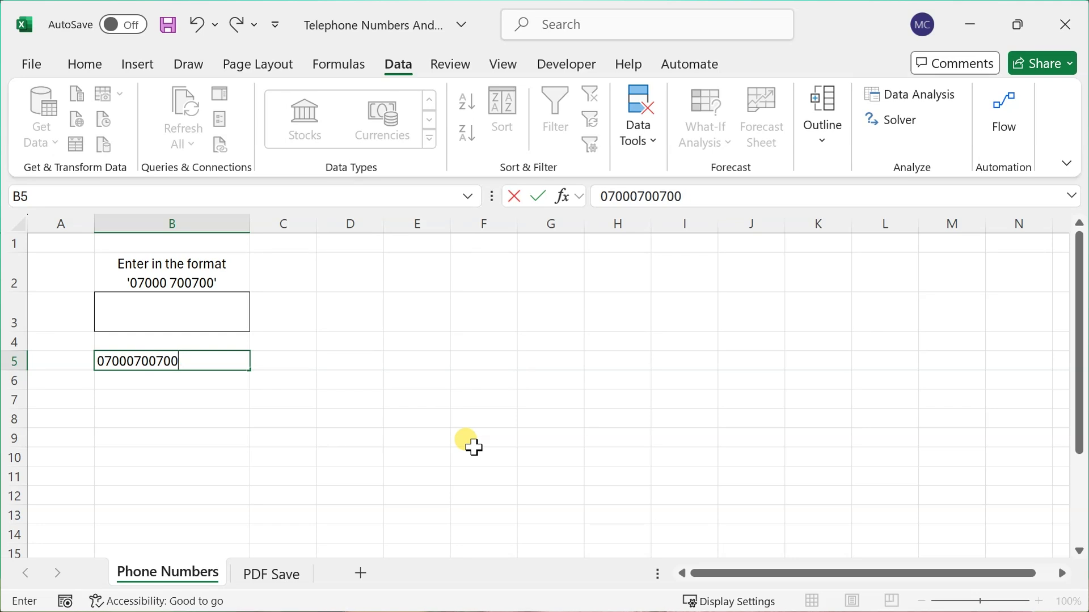
key("Return")
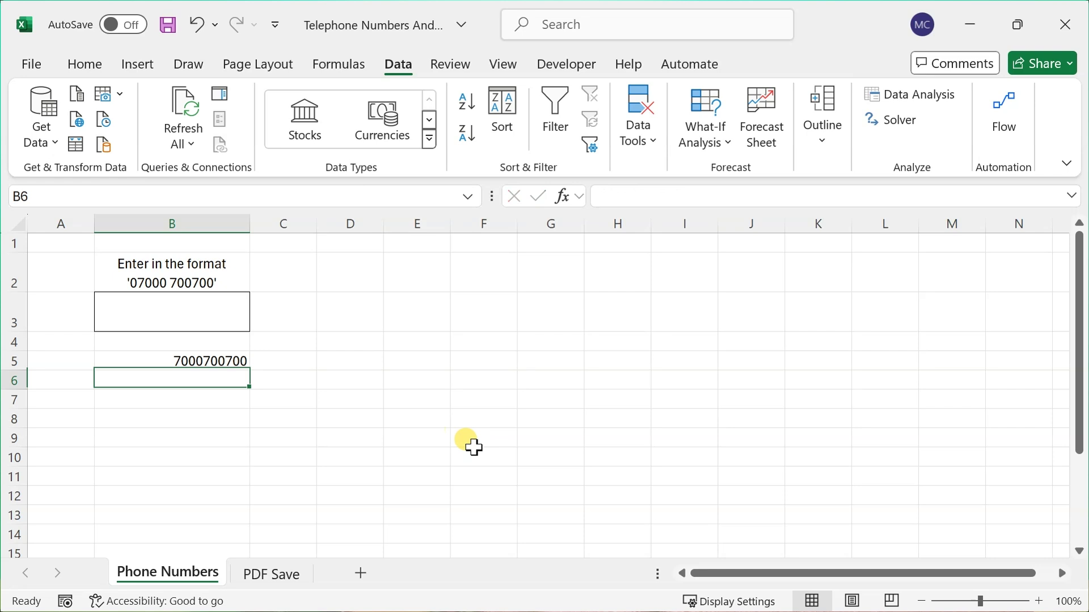
key("Up")
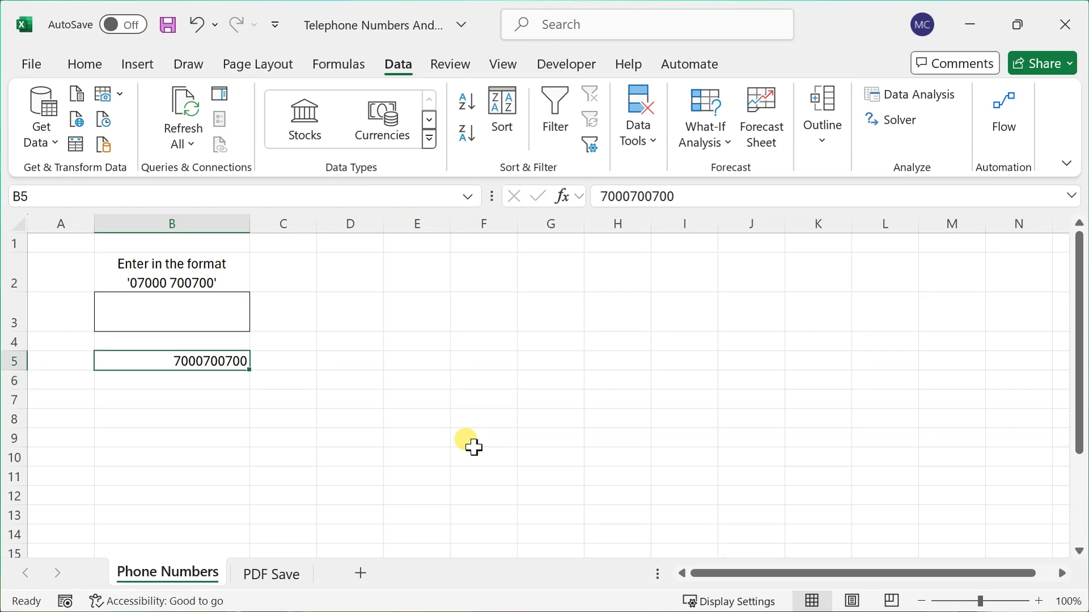
key("Down")
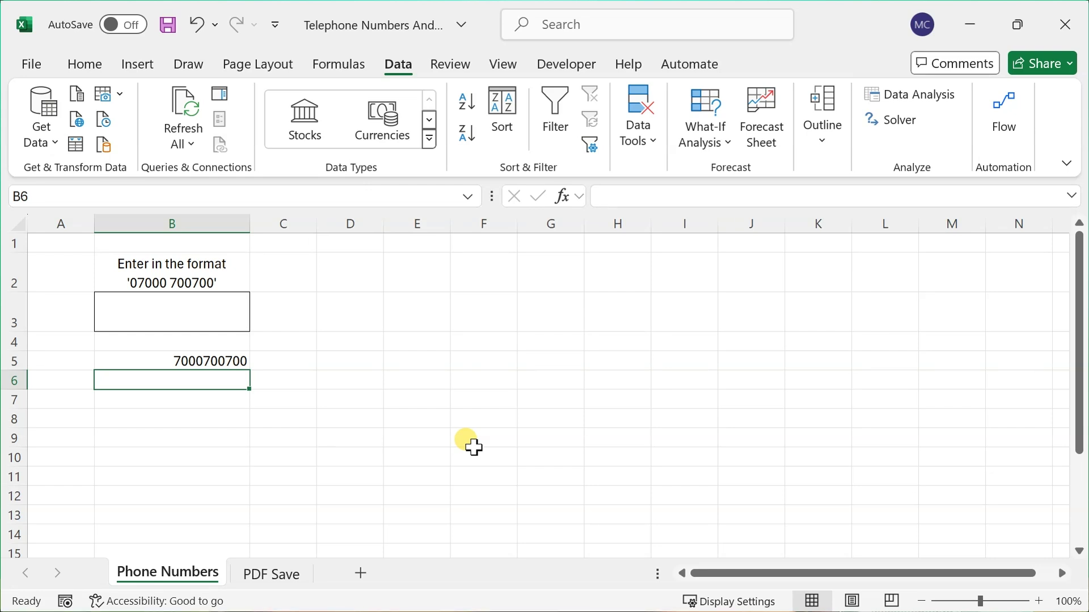
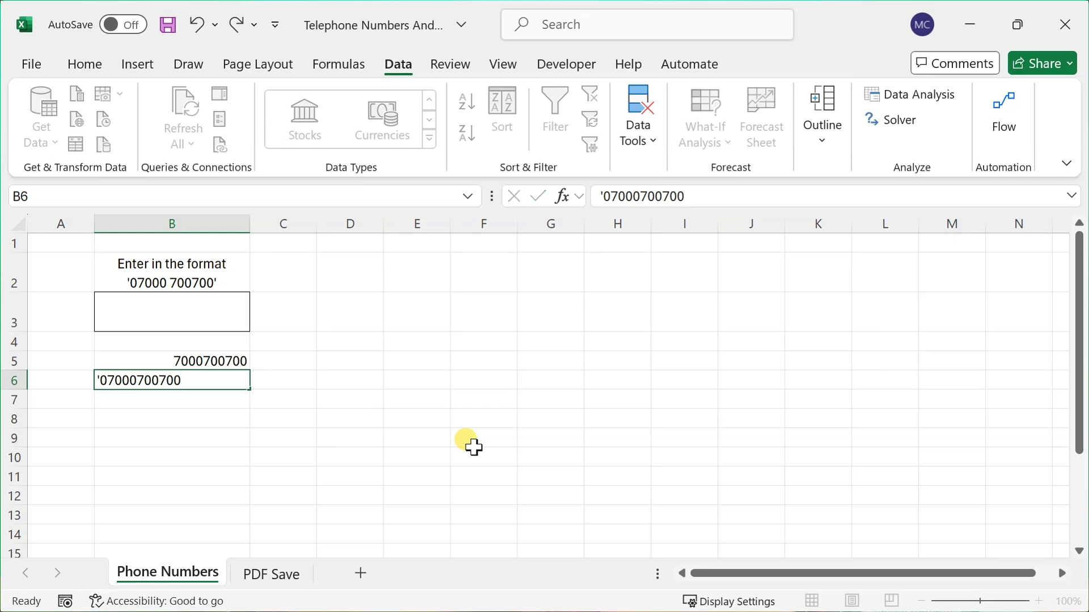
key("Return")
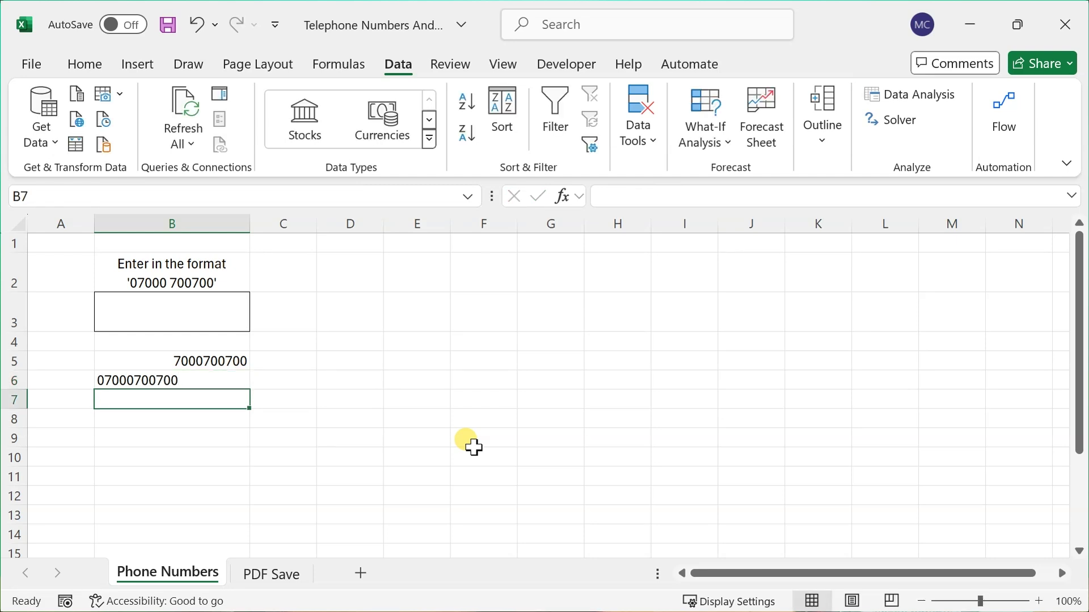
key("Up")
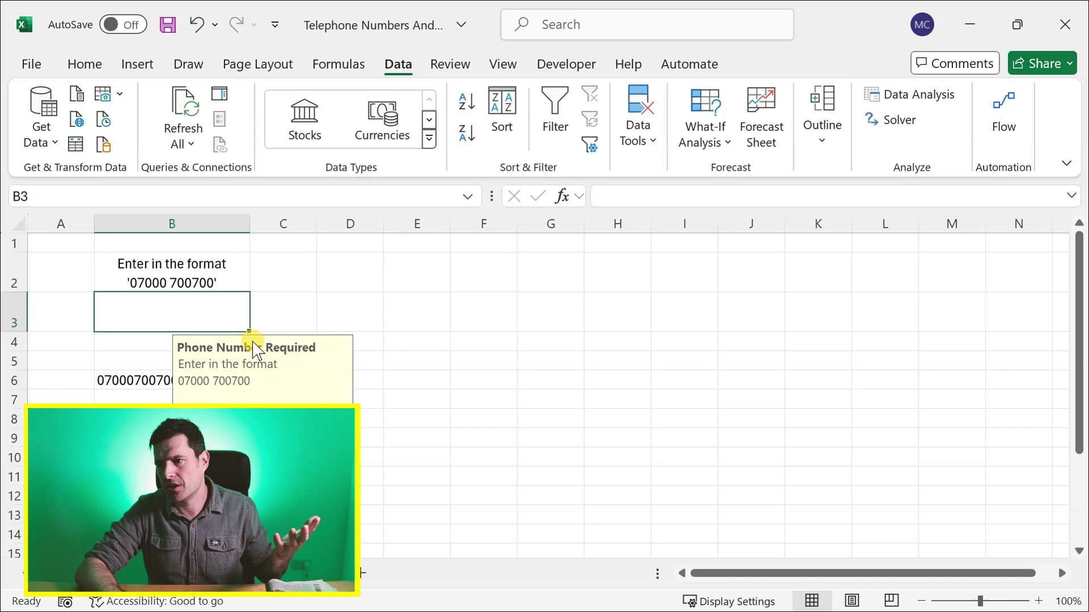
left_click(637, 134)
left_click(797, 220)
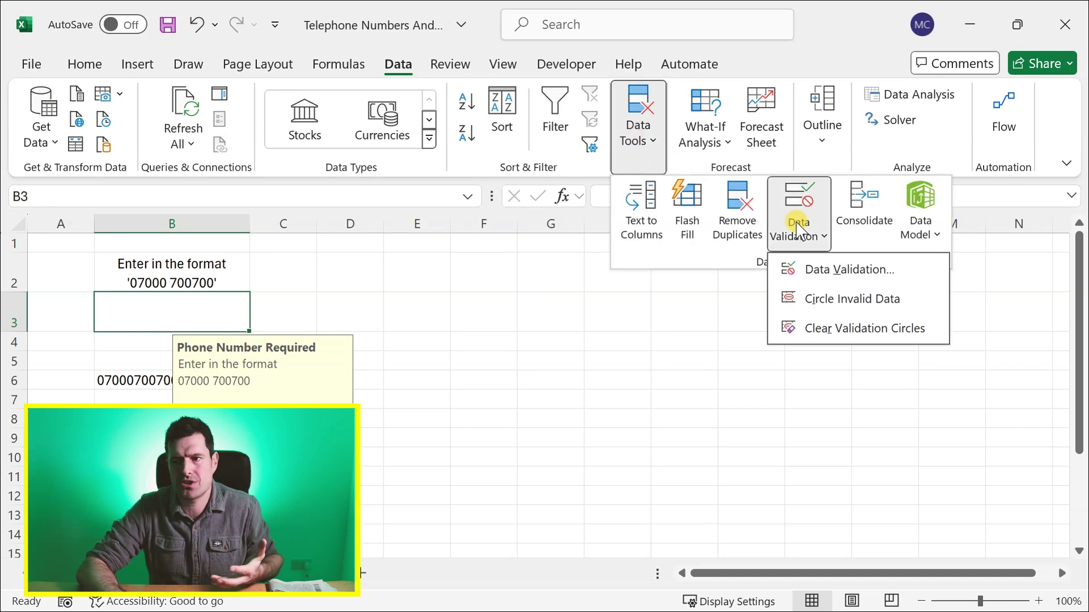
left_click(828, 272)
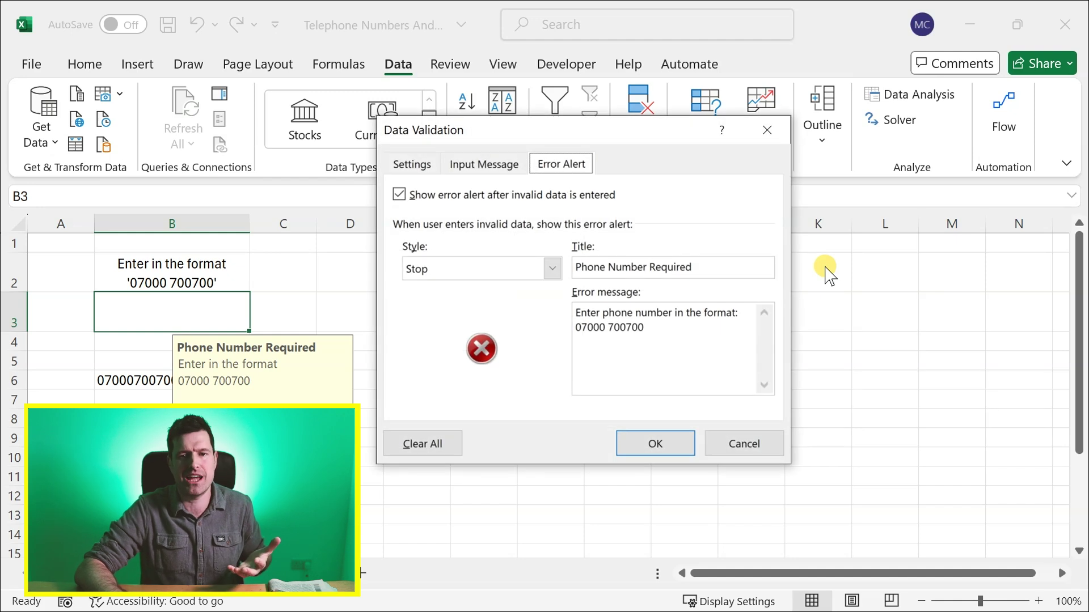
left_click(412, 165)
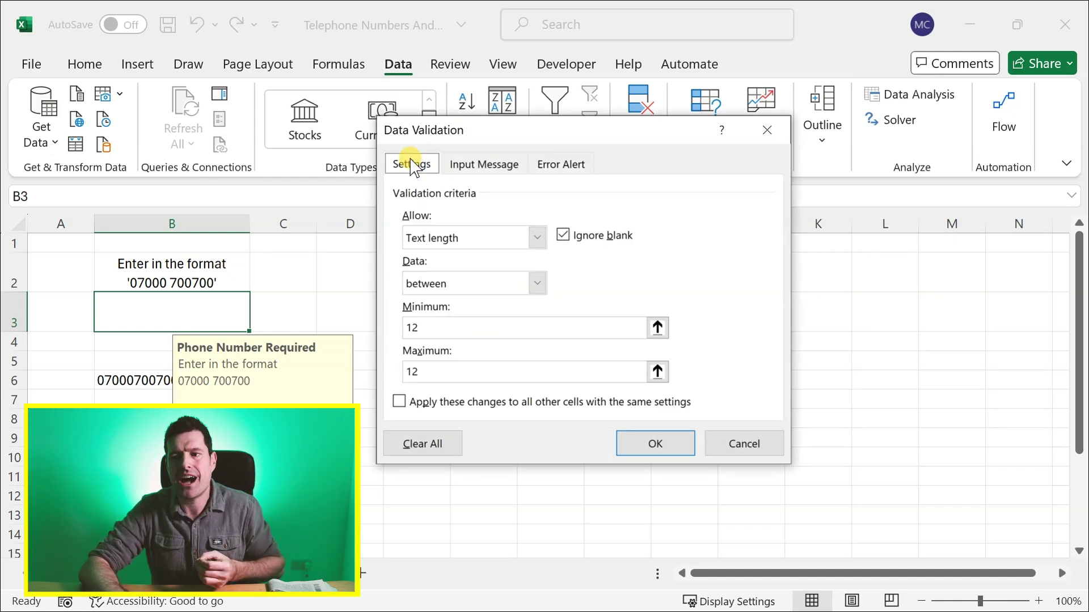
left_click(537, 238)
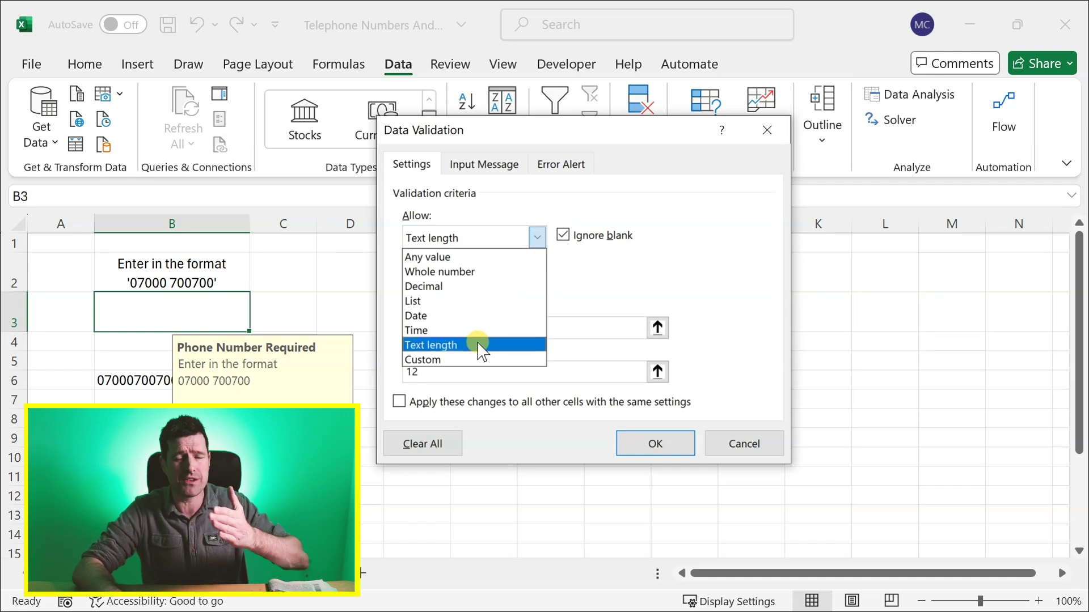
left_click(702, 277)
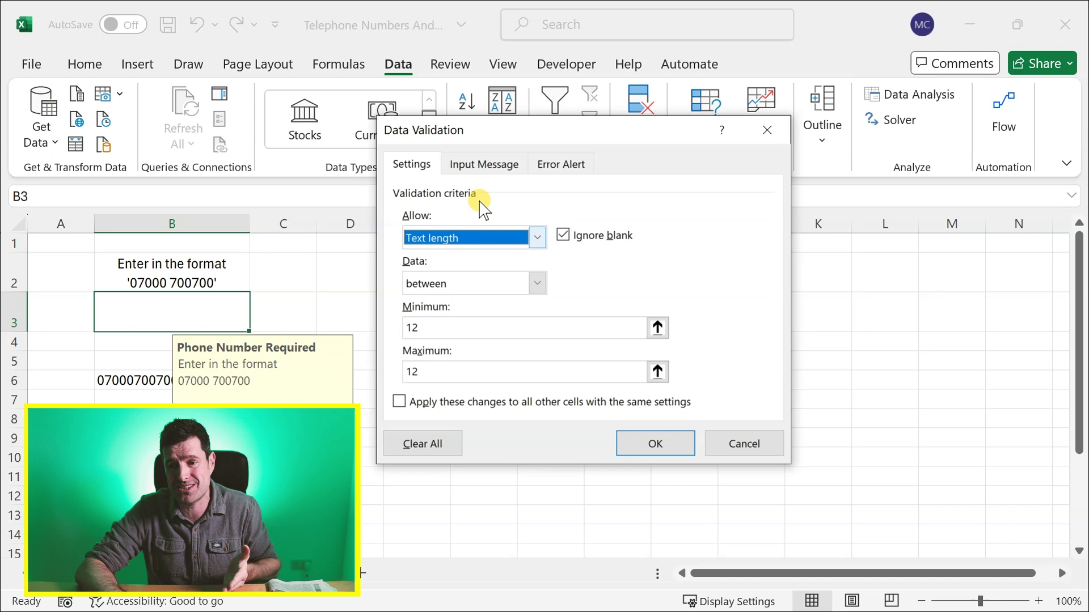
left_click(481, 165)
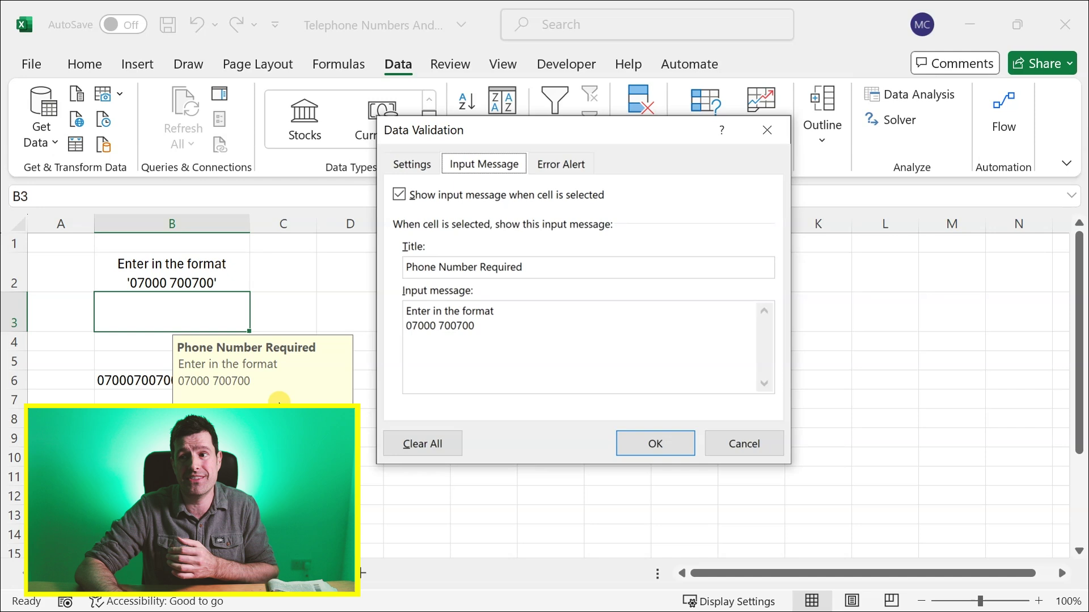
left_click(574, 167)
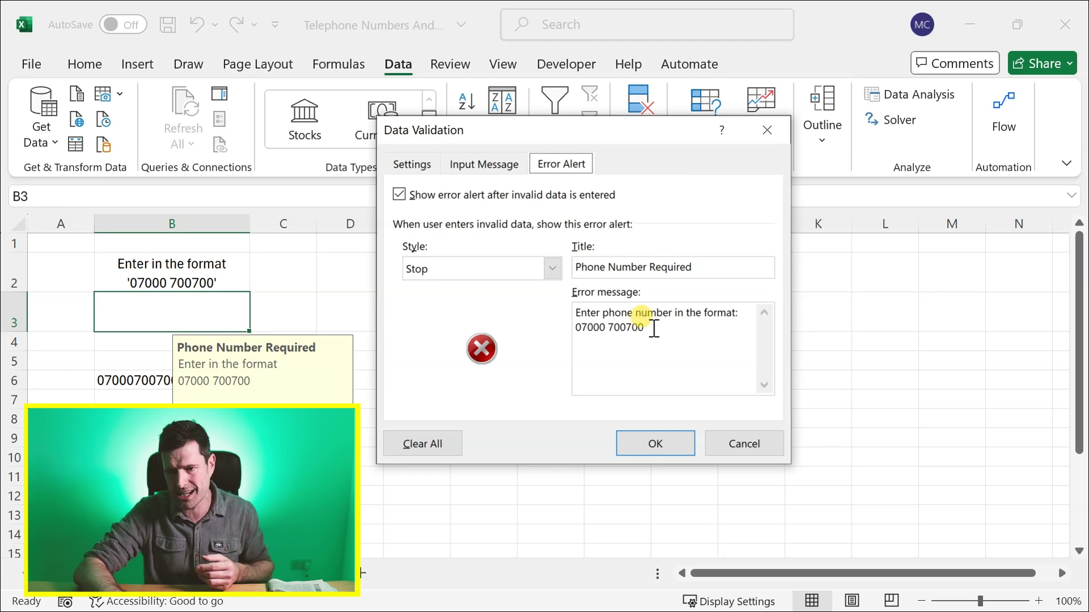
left_click(655, 443)
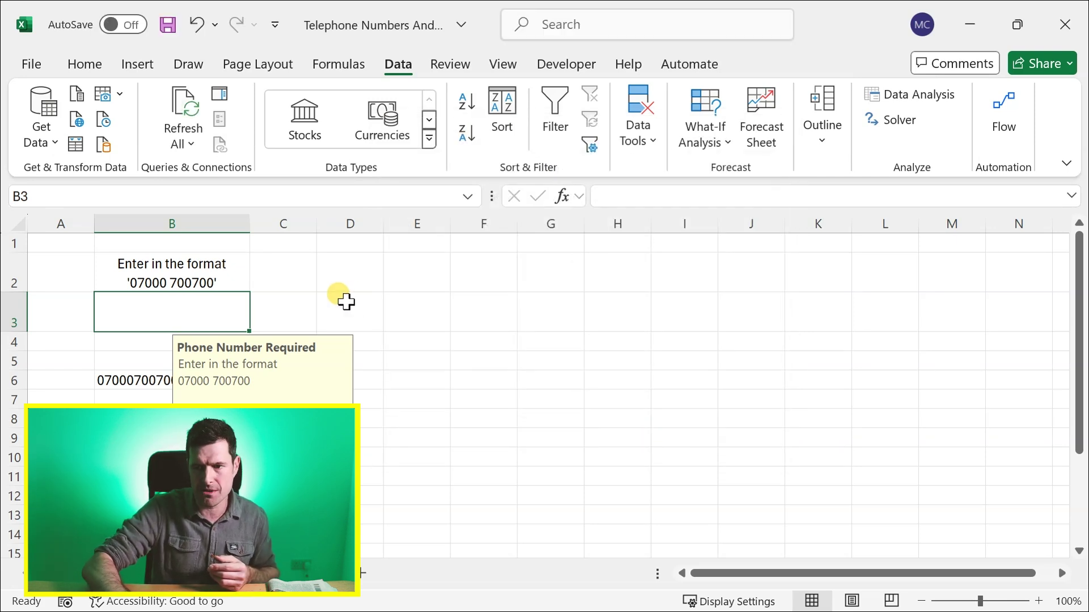
- Enter 908809 in B3 and dismiss the validation error that rejects it
left_click(344, 301)
left_click(145, 307)
type("908809")
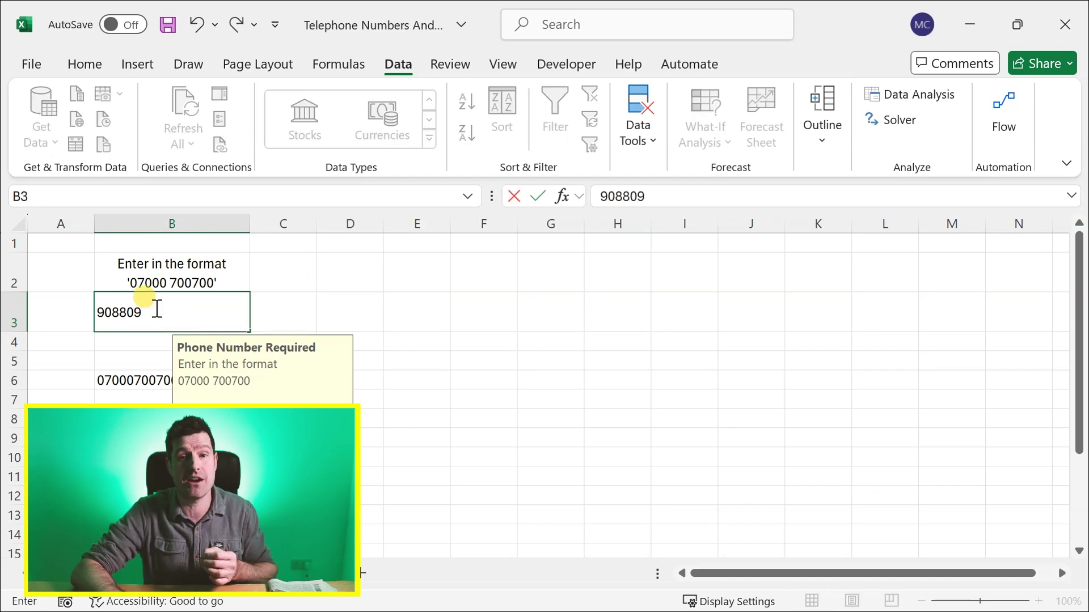
key("Return")
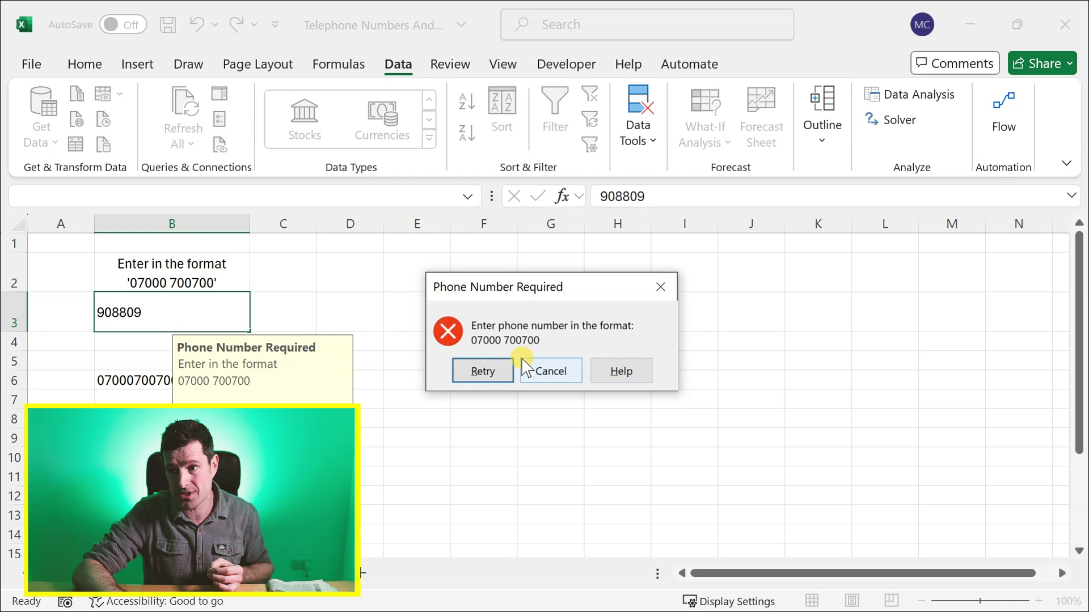
left_click(661, 286)
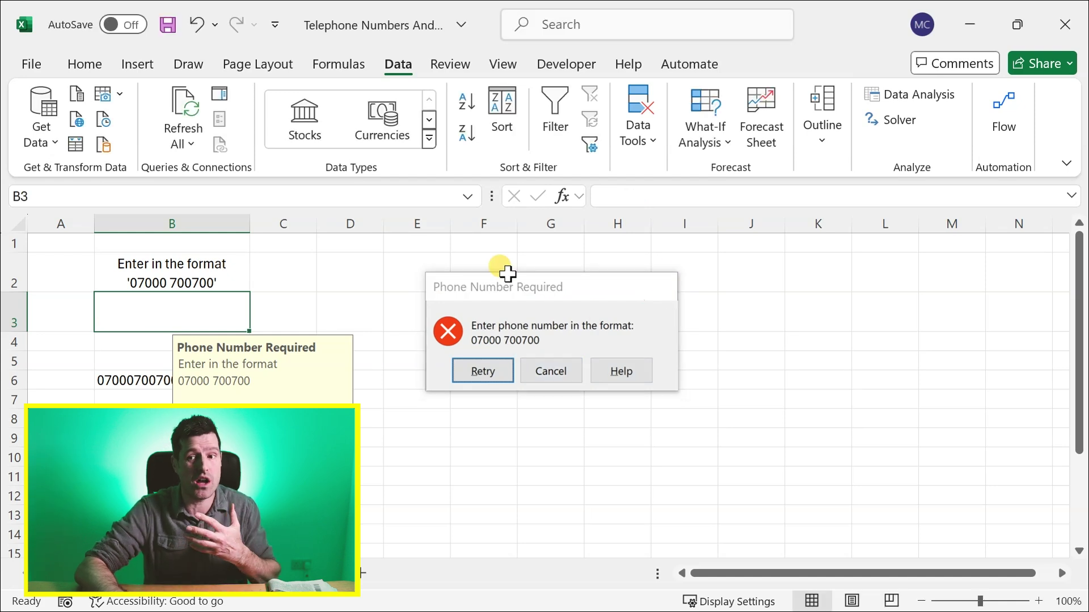
left_click(394, 280)
left_click(176, 262)
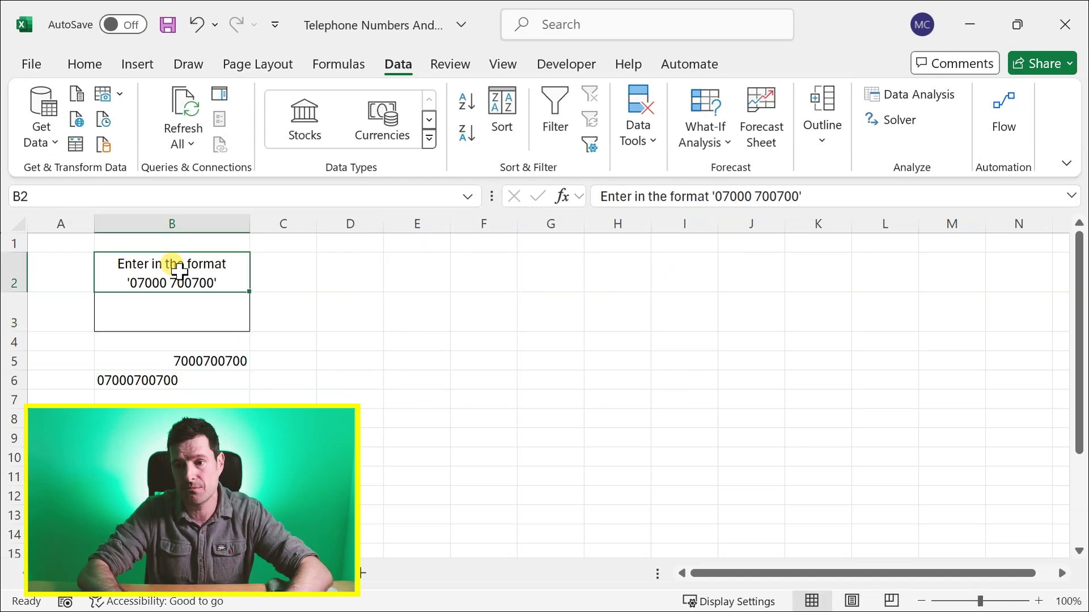
left_click(156, 305)
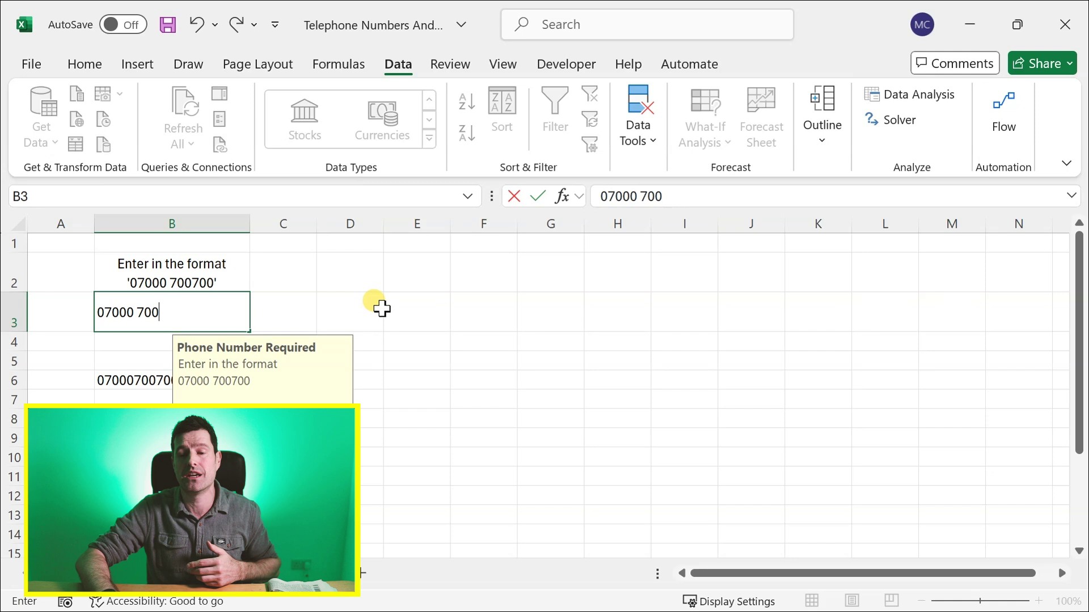
key("Return")
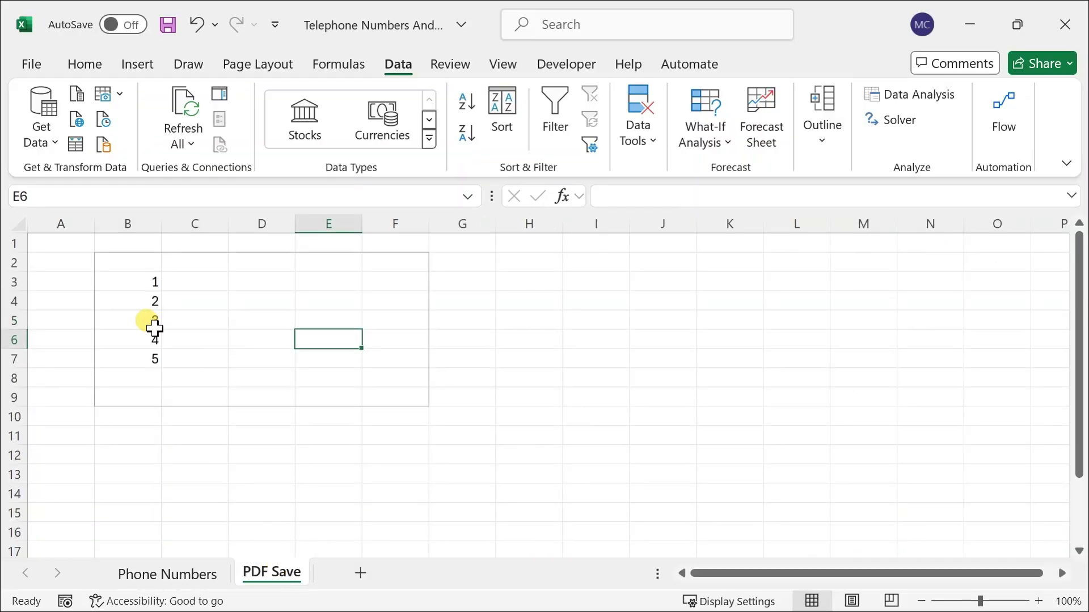
left_click(151, 324)
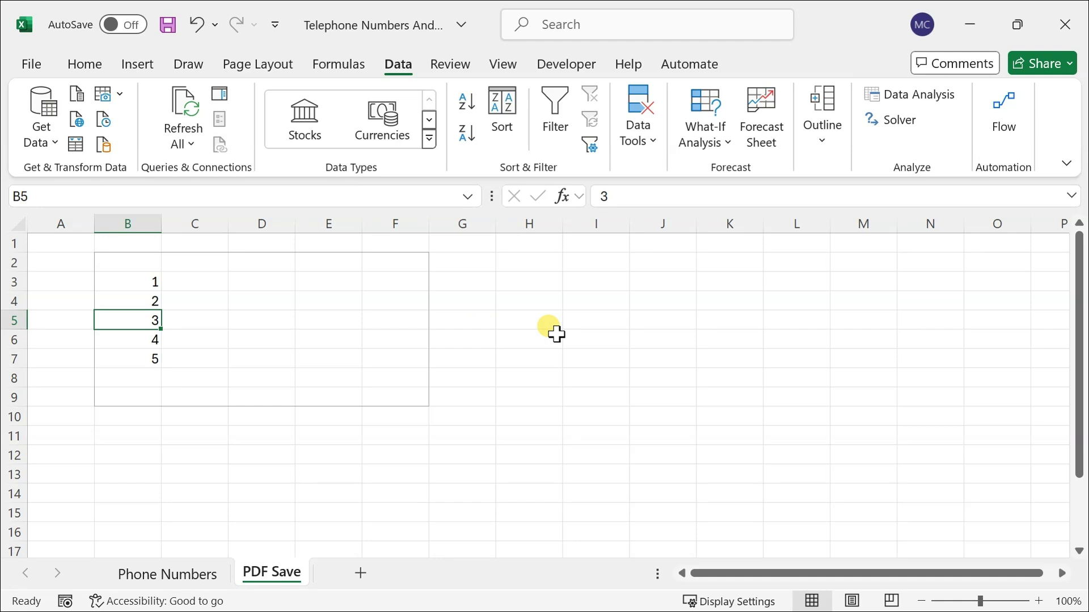
key("alt+h")
key("o")
key("u")
key("h")
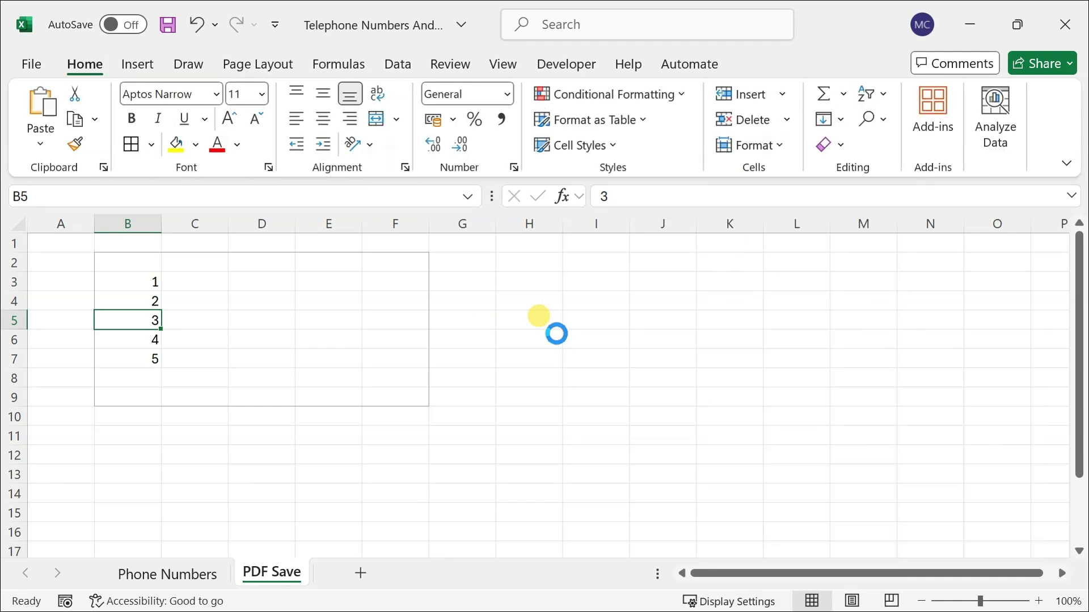
key("Up")
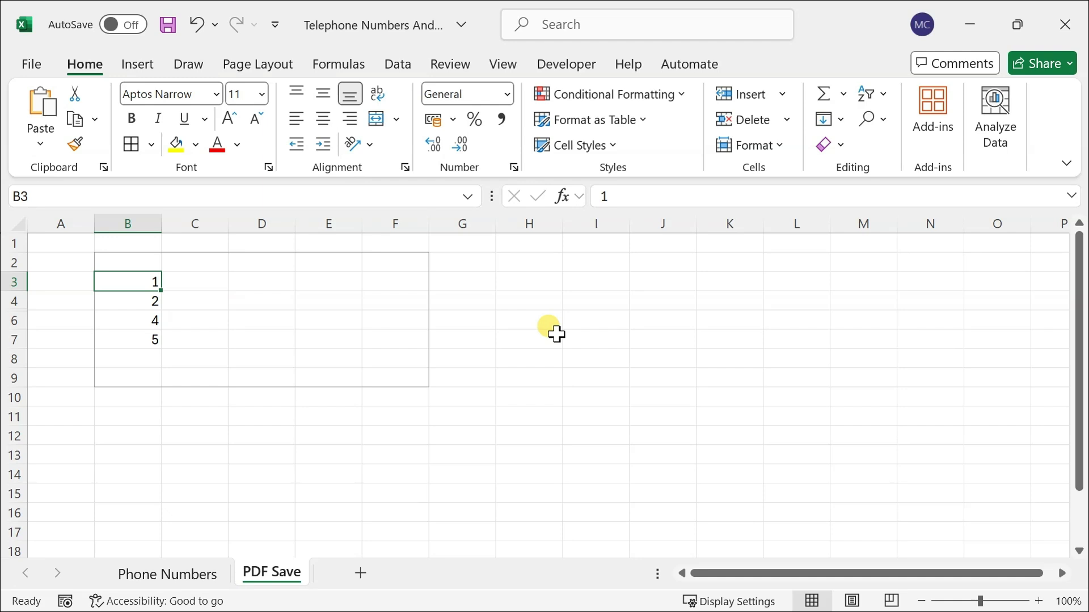
key("Down")
key("Down")
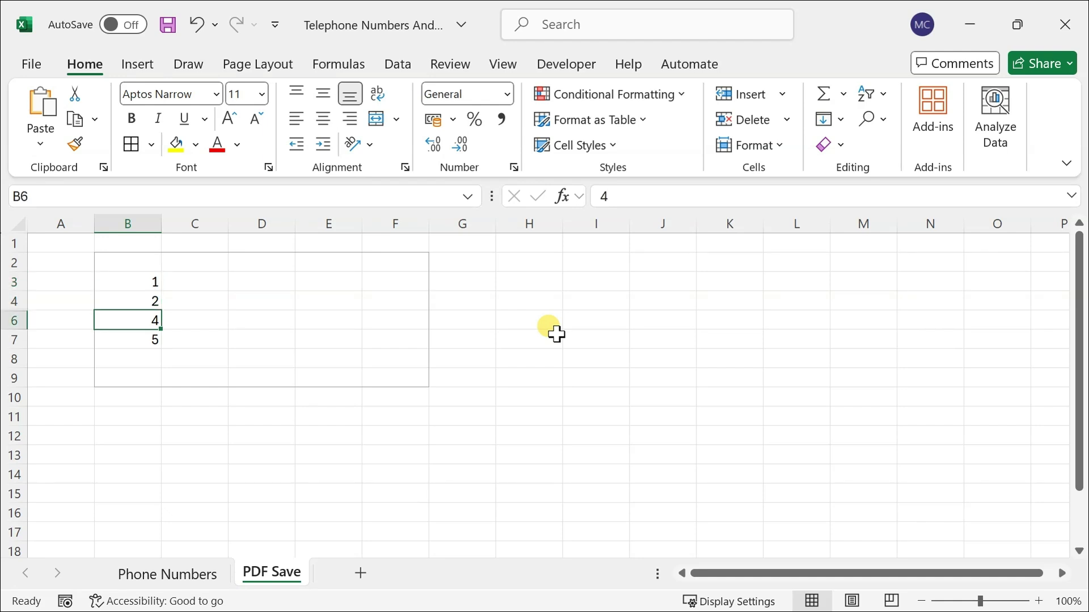
key("Up")
key("shift+Down")
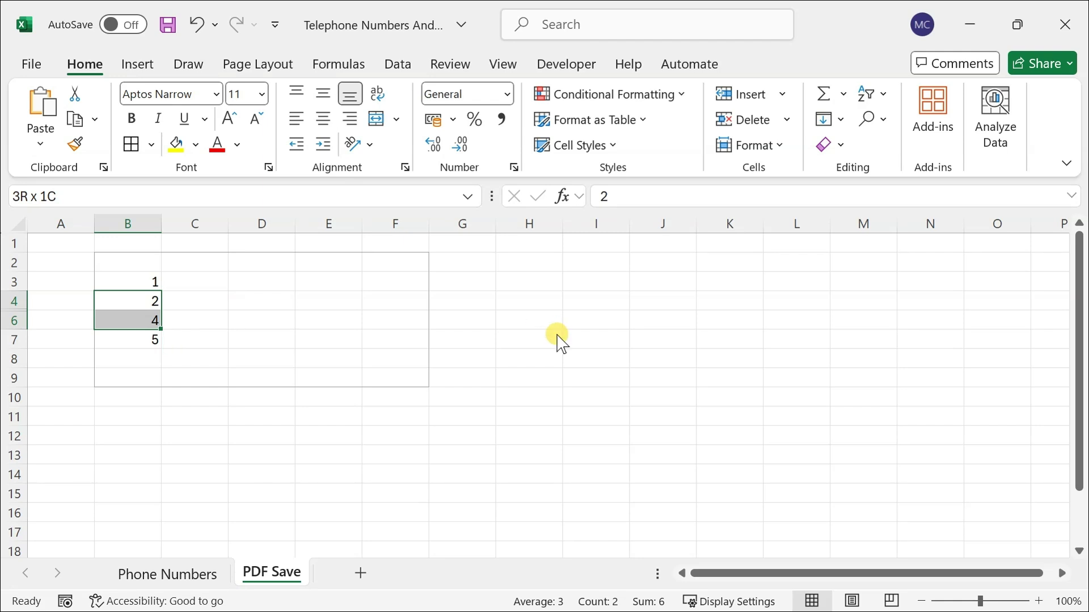
- Save the sheet as PDF 'Telephone Numbers And PDFs 3' in the Vid 4 Times Article folder
key("F12")
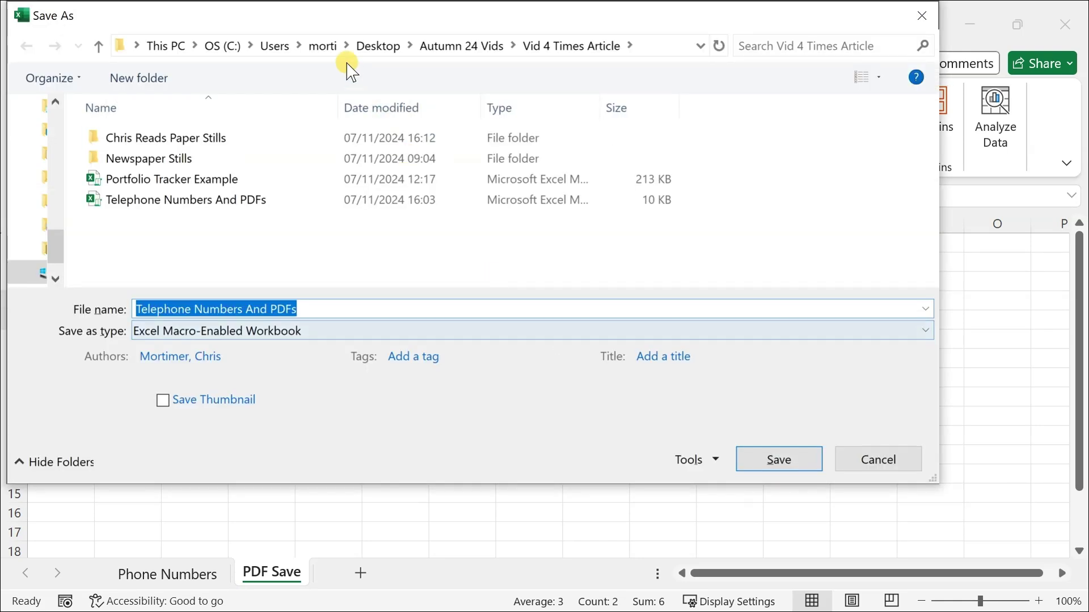
left_click_drag(316, 25, 413, 49)
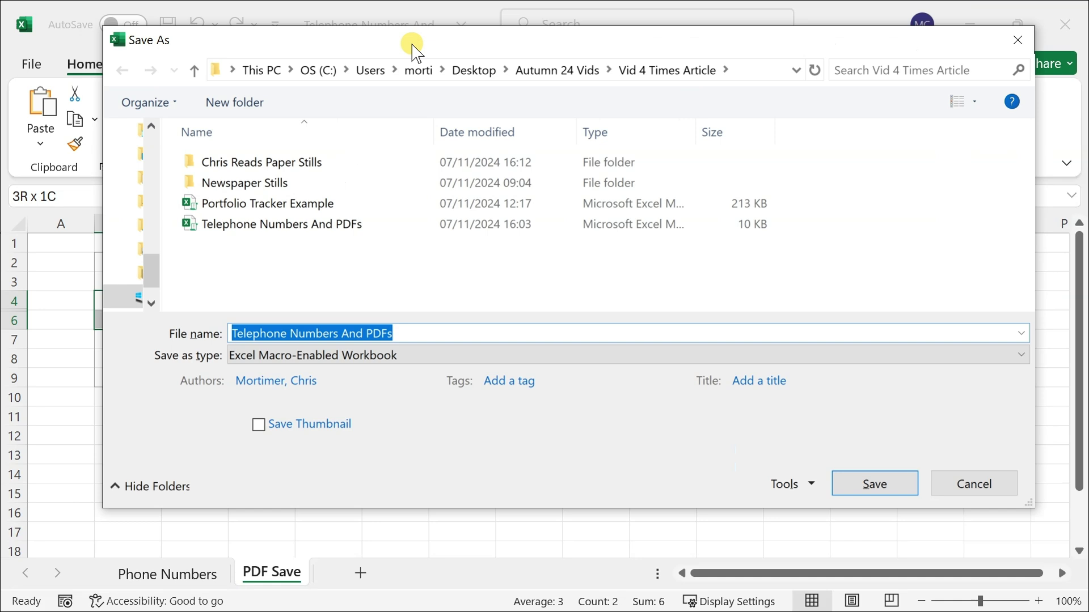
left_click(278, 356)
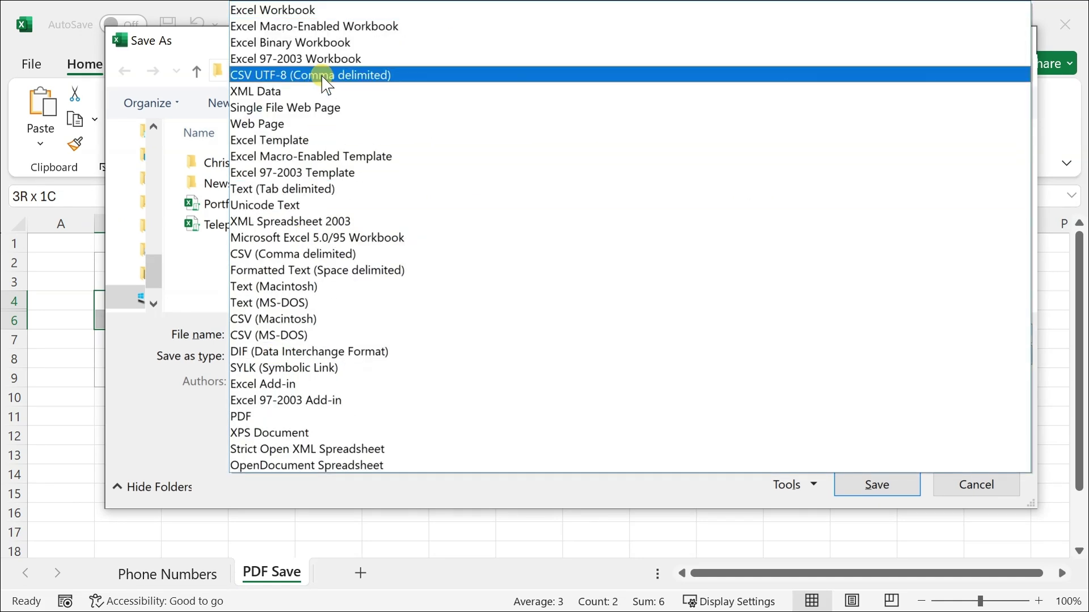
left_click(288, 417)
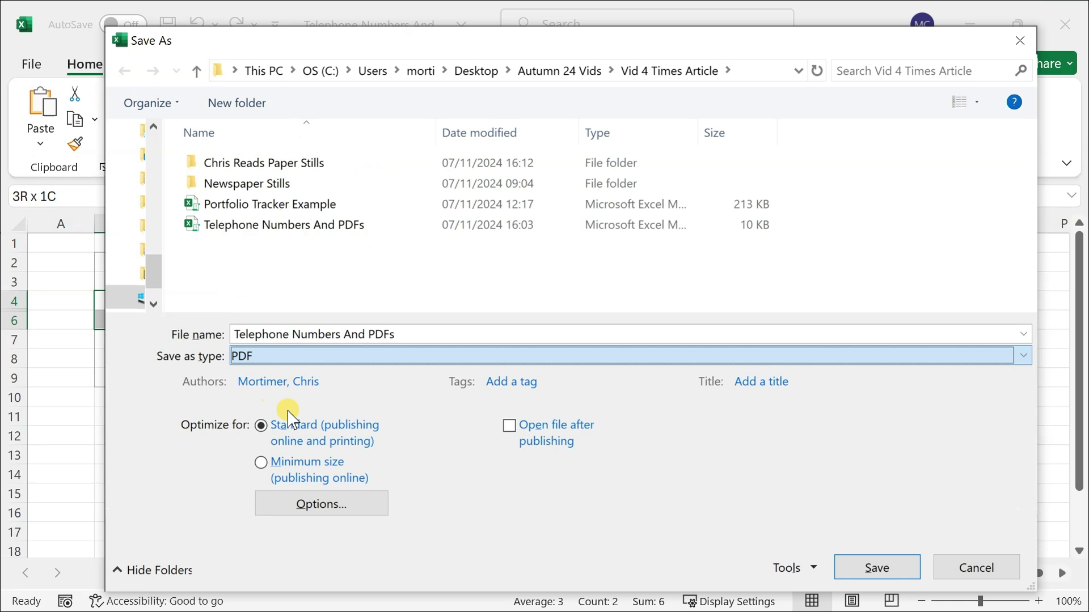
left_click(410, 333)
double_click(410, 333)
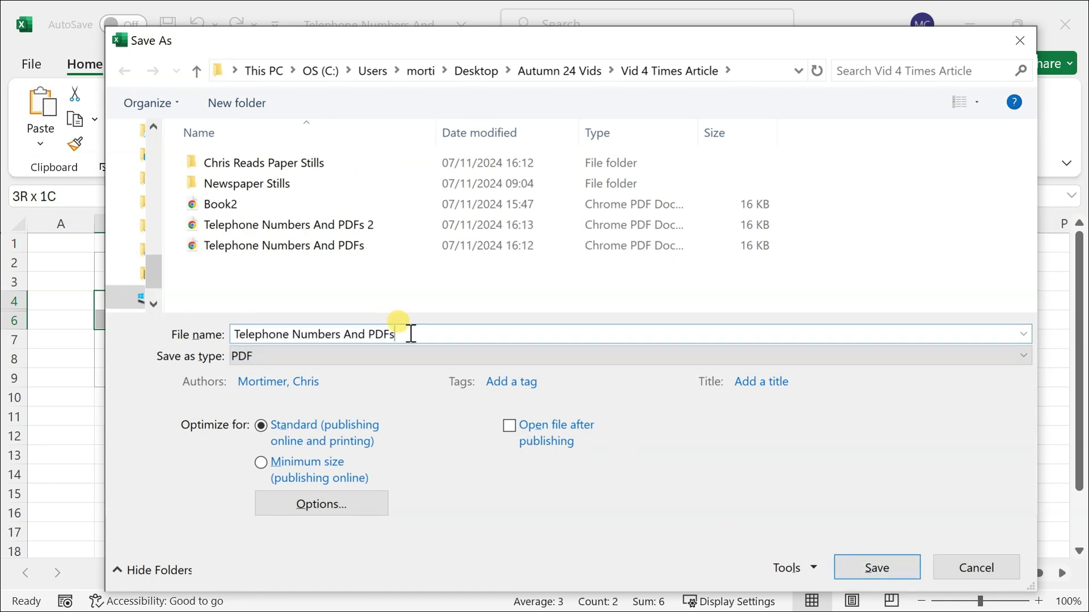
left_click(877, 568)
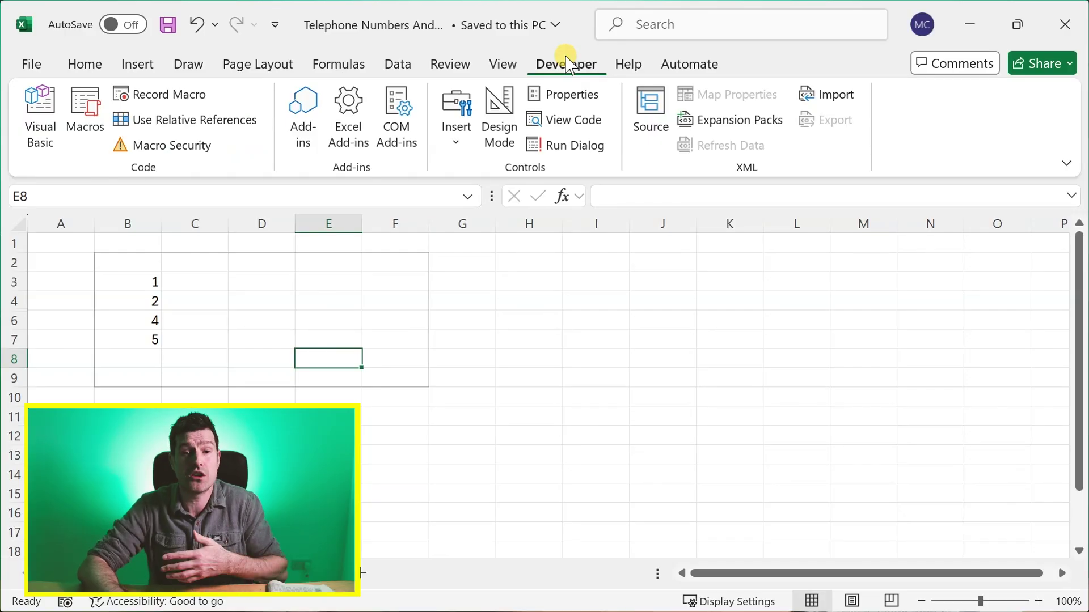
- In ThisWorkbook's Workbook_BeforePrint event, uncomment the Rows.EntireRow.Hidden = False line
left_click(38, 113)
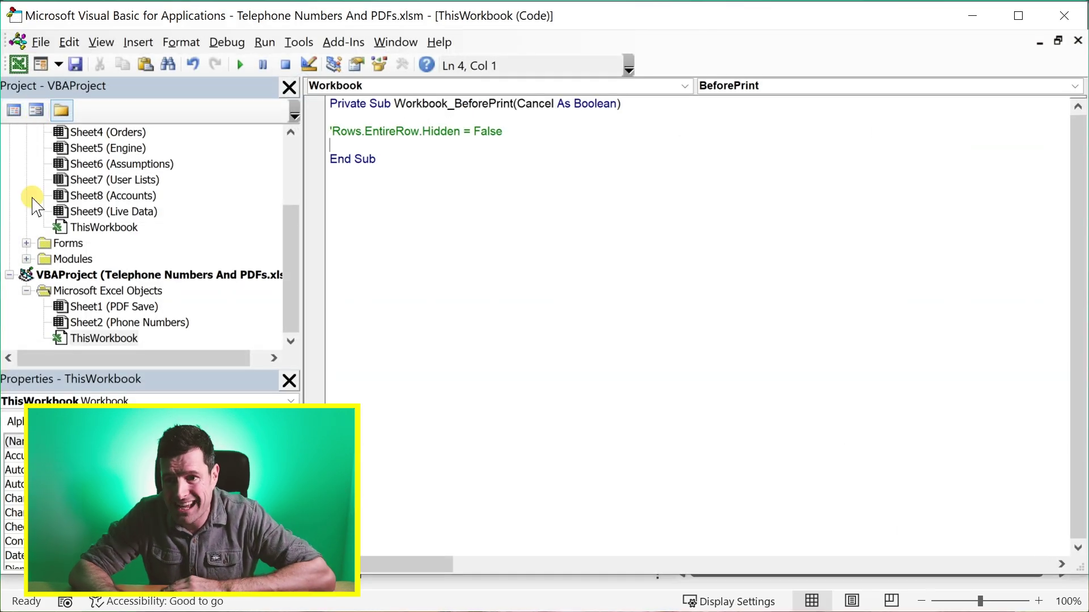
left_click(107, 339)
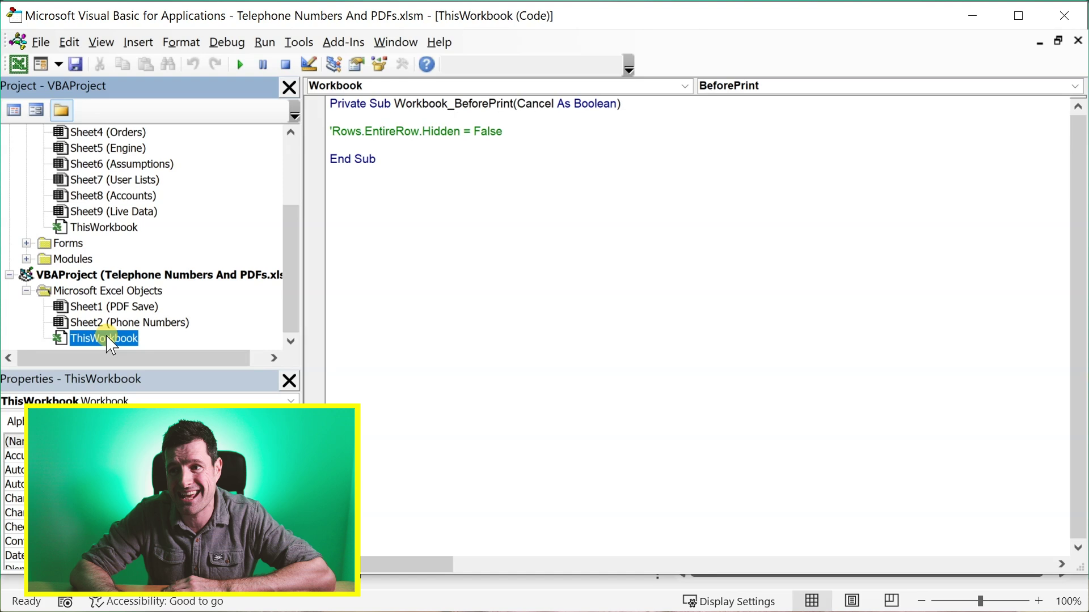
double_click(104, 338)
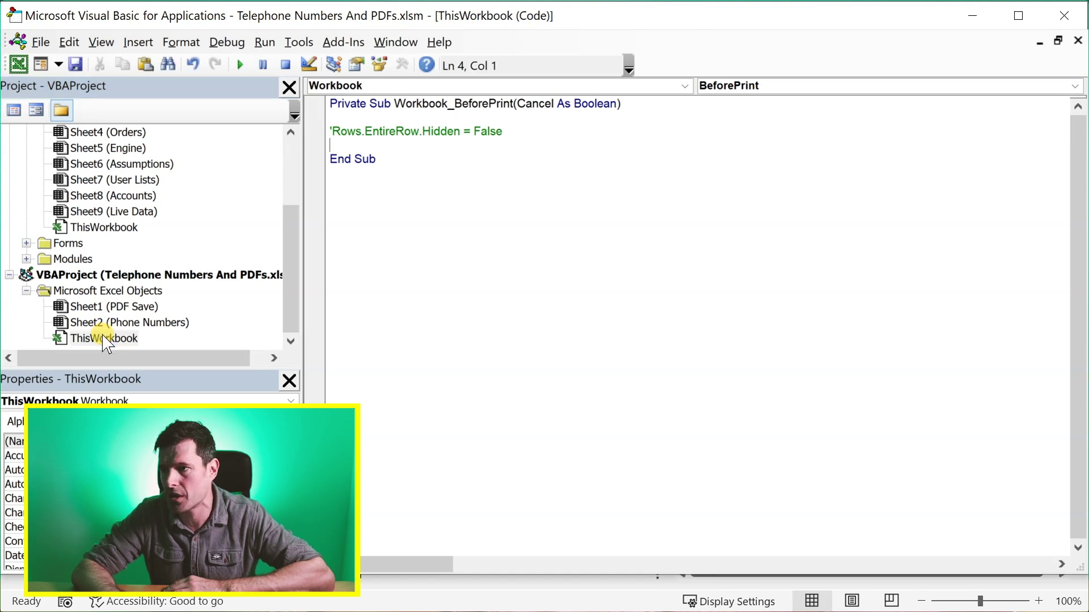
left_click(686, 85)
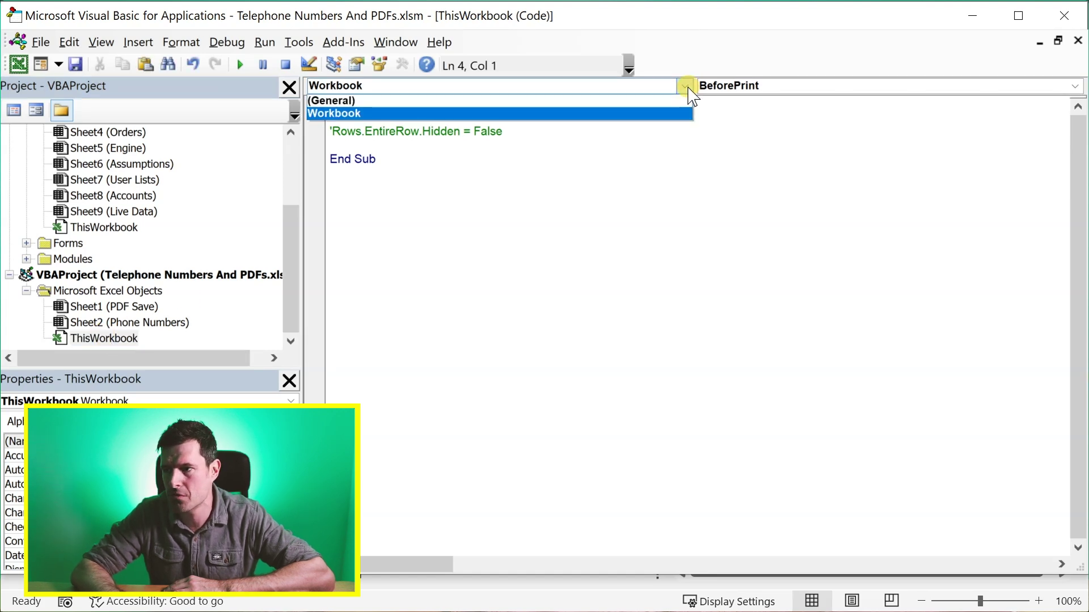
left_click(671, 114)
left_click(1075, 86)
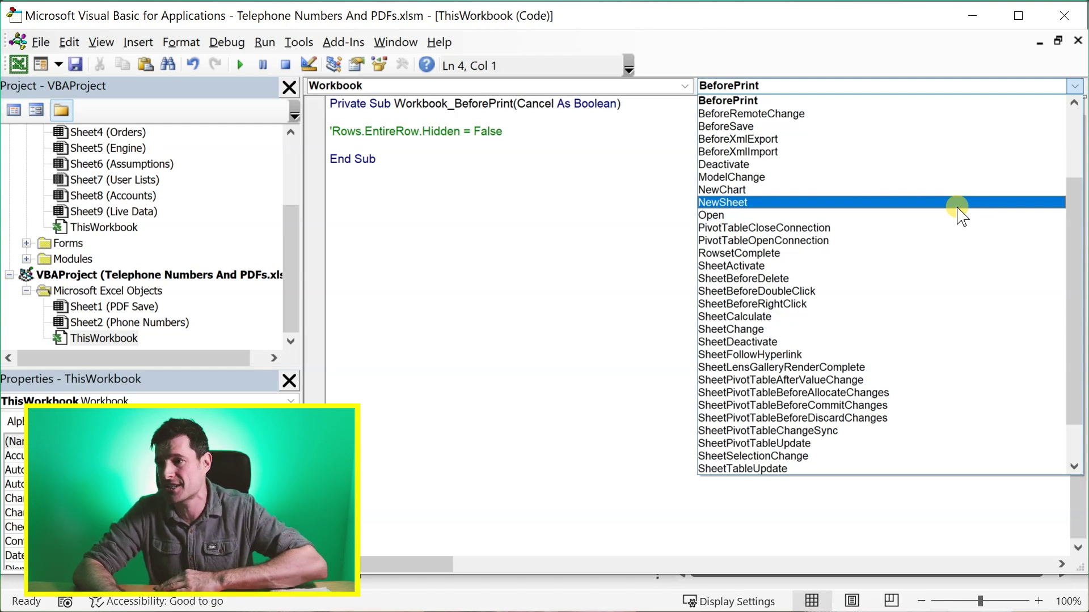
left_click(927, 99)
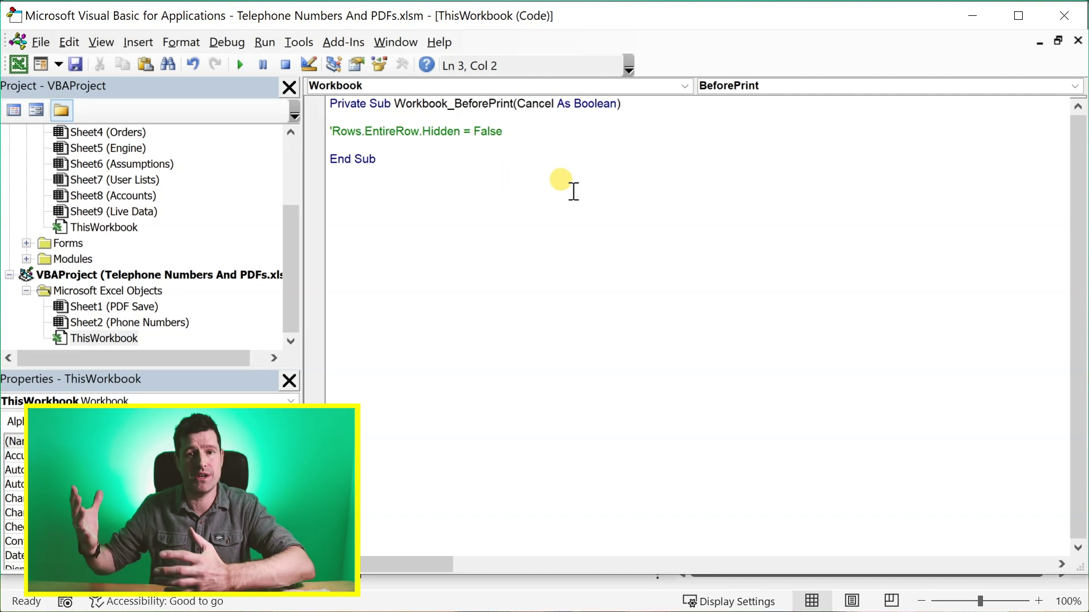
key("BackSpace")
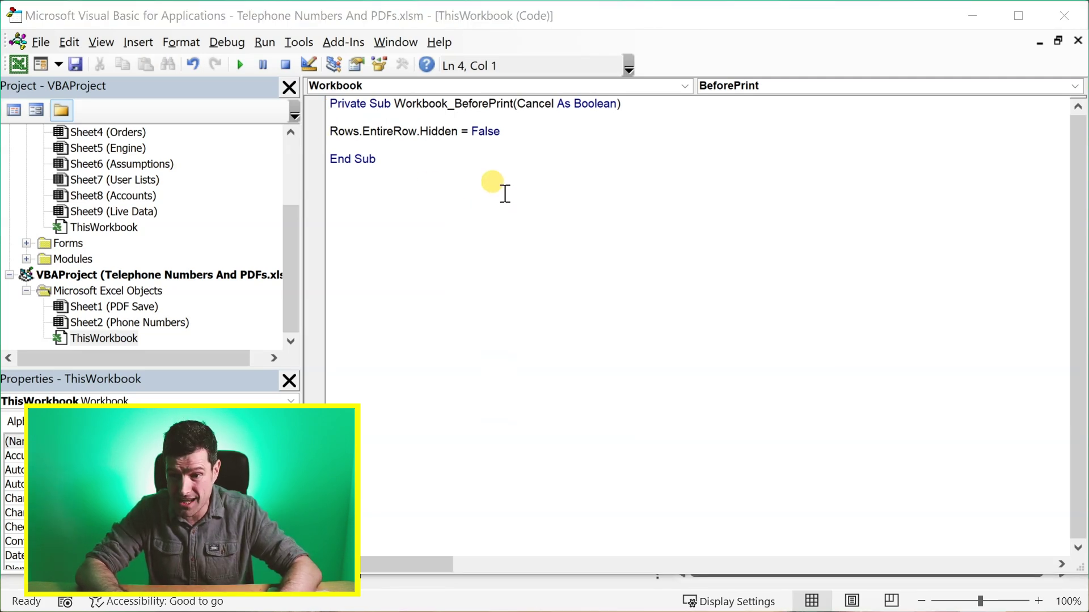
- Back in the workbook, select E3 through E6 across the hidden row
key("alt+F11")
left_click(313, 277)
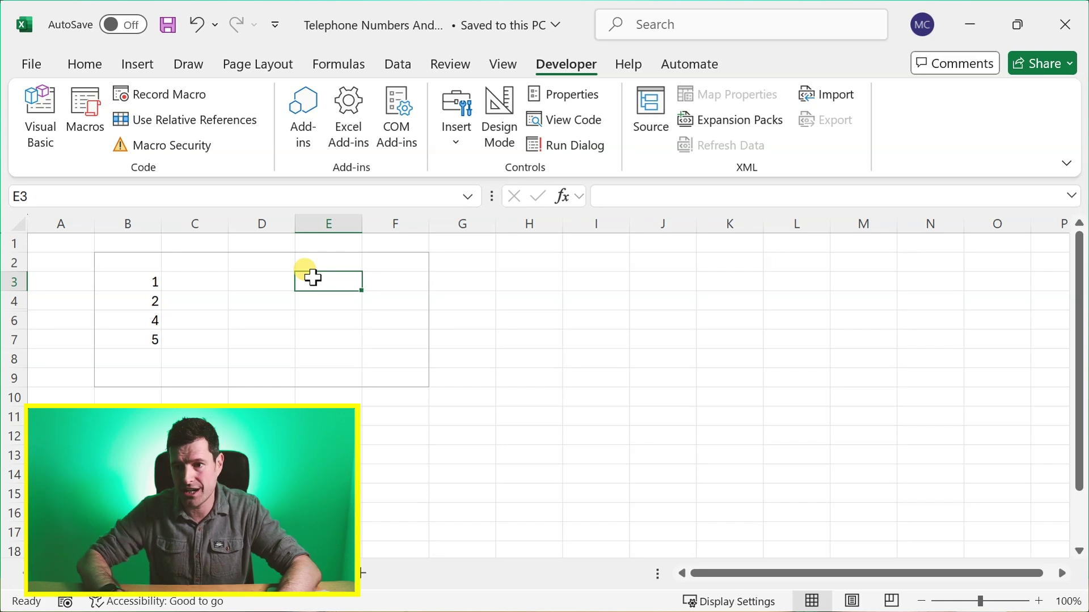
key("shift+Down")
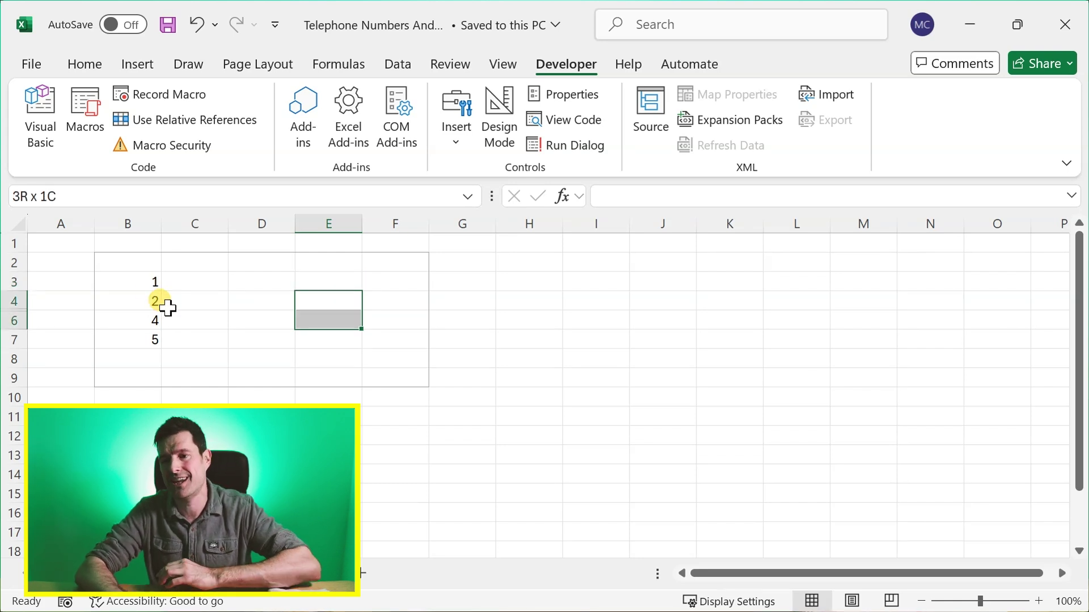
- Export a new PDF named 'Telephone Numbers And PDFs 4', which unhides row 5
key("F12")
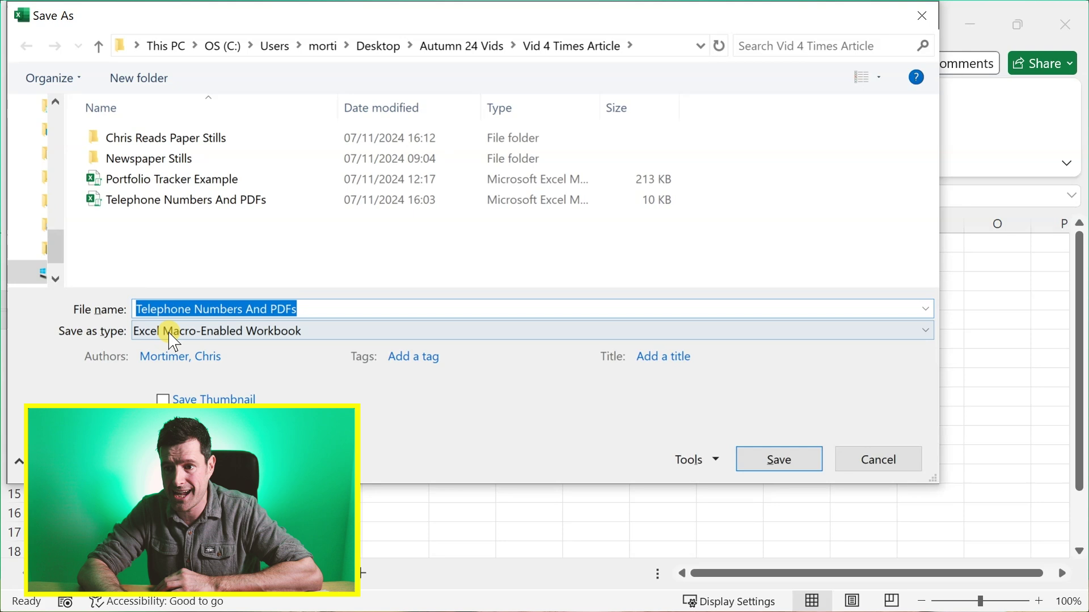
left_click(535, 335)
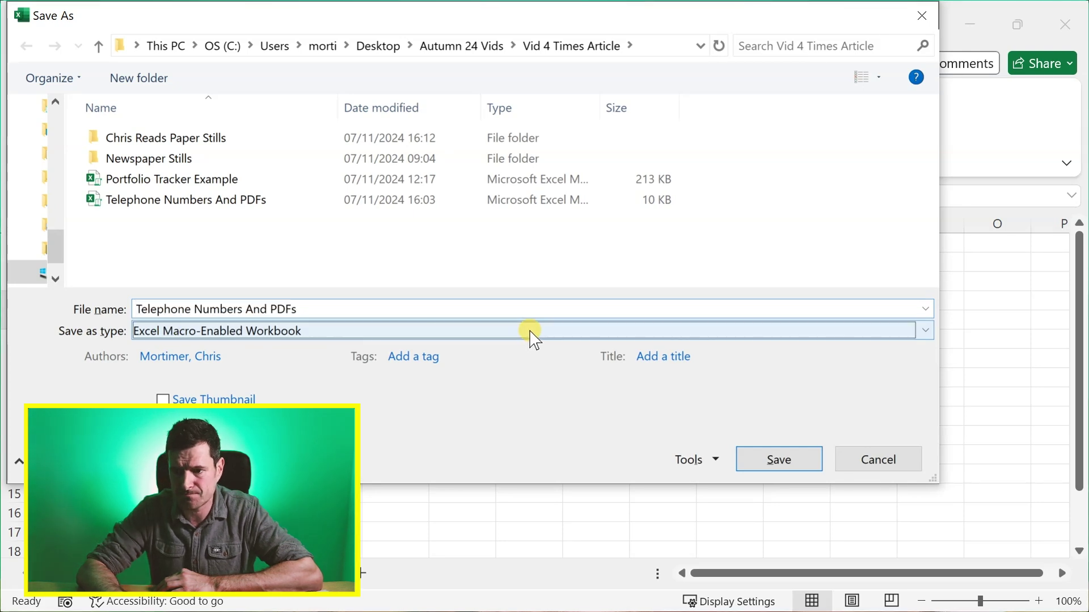
left_click(198, 397)
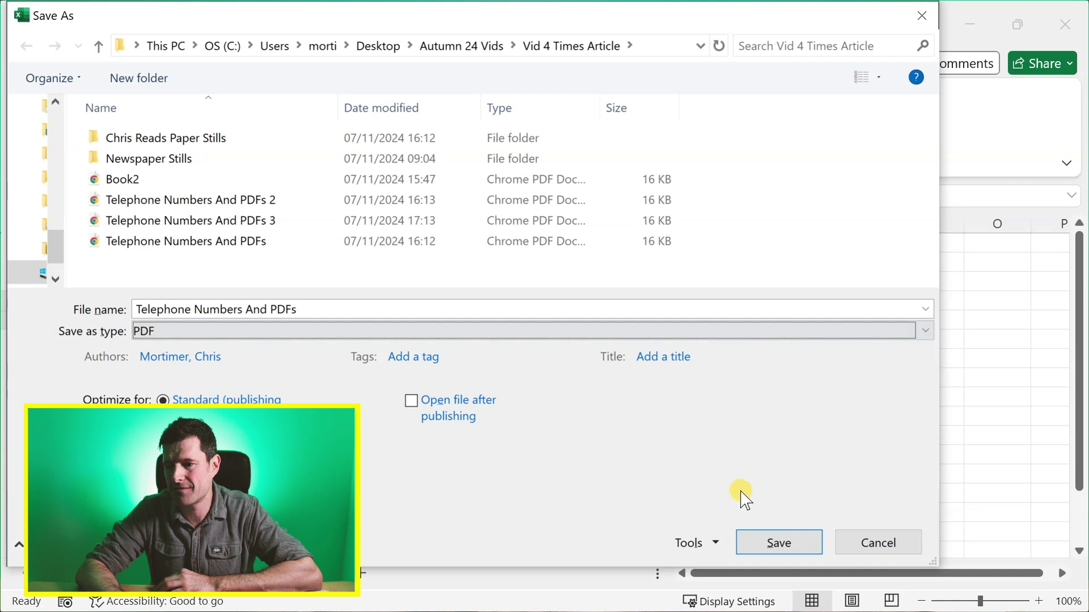
left_click(802, 544)
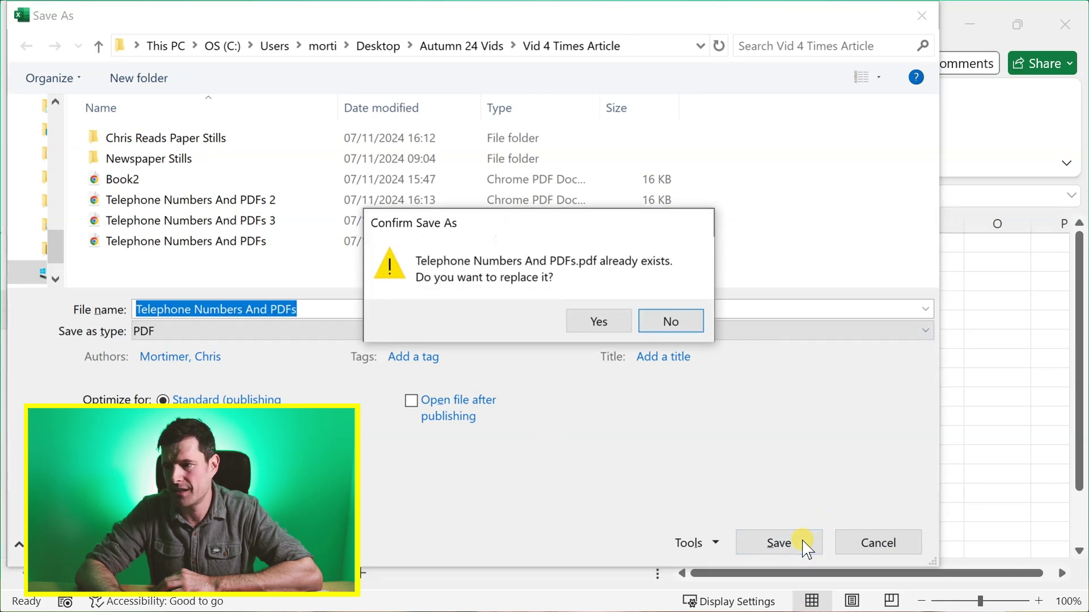
left_click(675, 320)
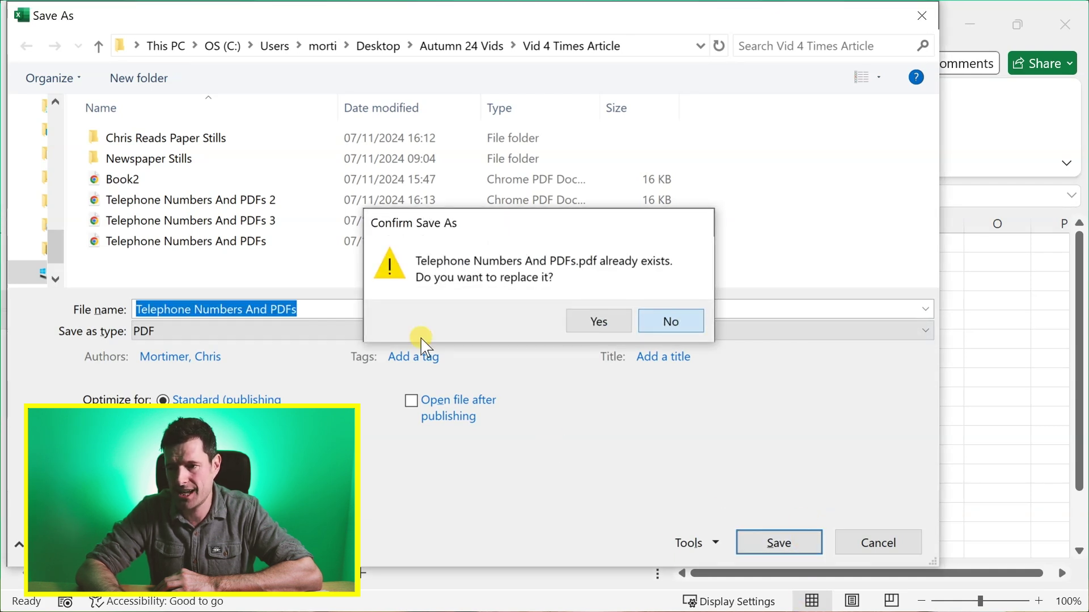
left_click(311, 309)
type("4")
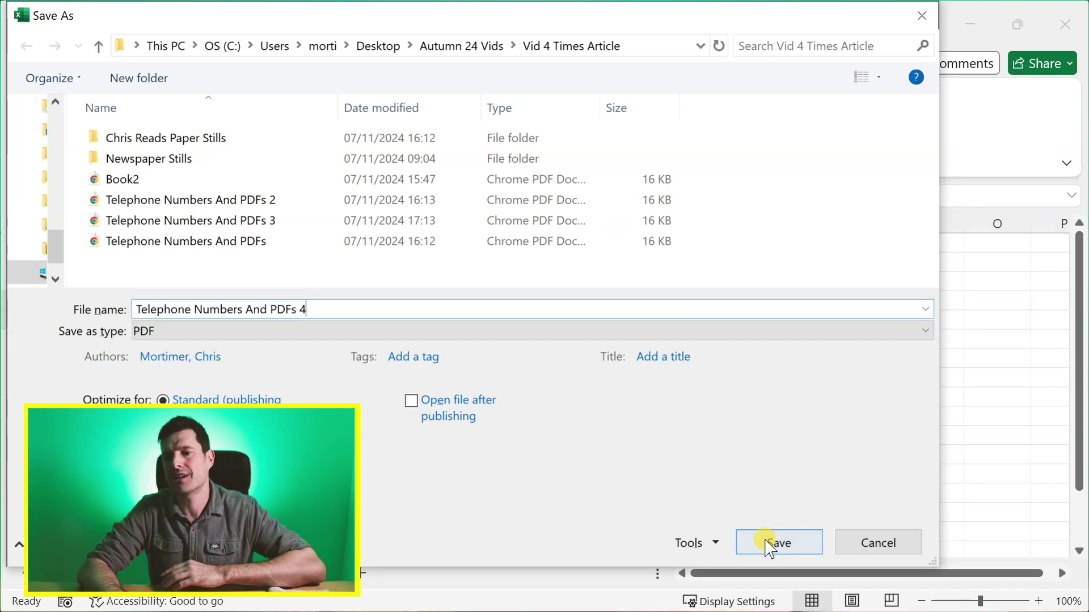
left_click(767, 540)
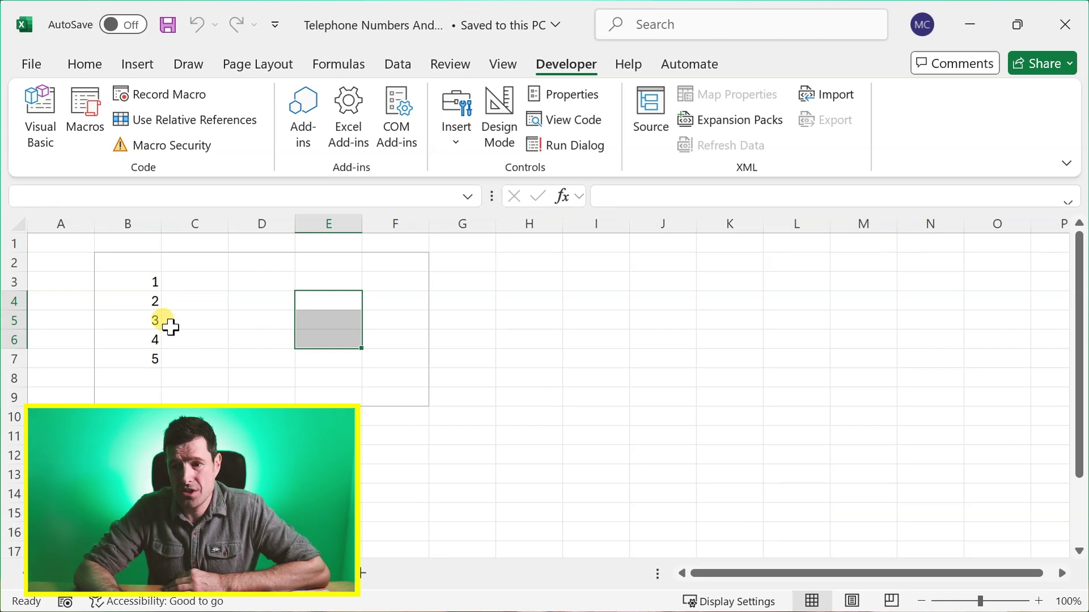
left_click(189, 315)
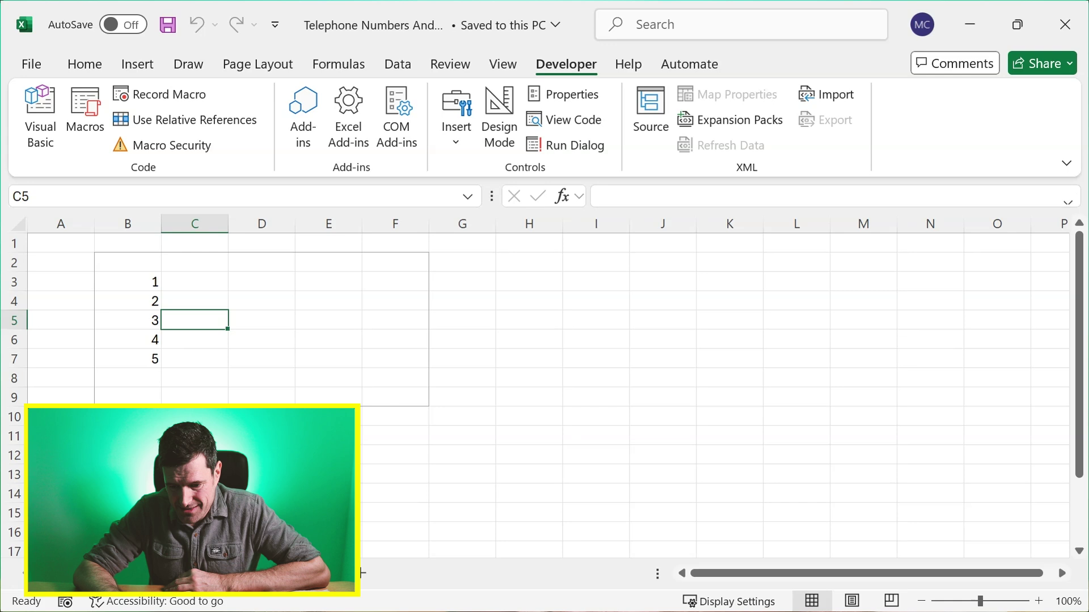
- Switch to the Portfolio Tracker Example workbook showing the Exposure (M) card
key("alt+F11")
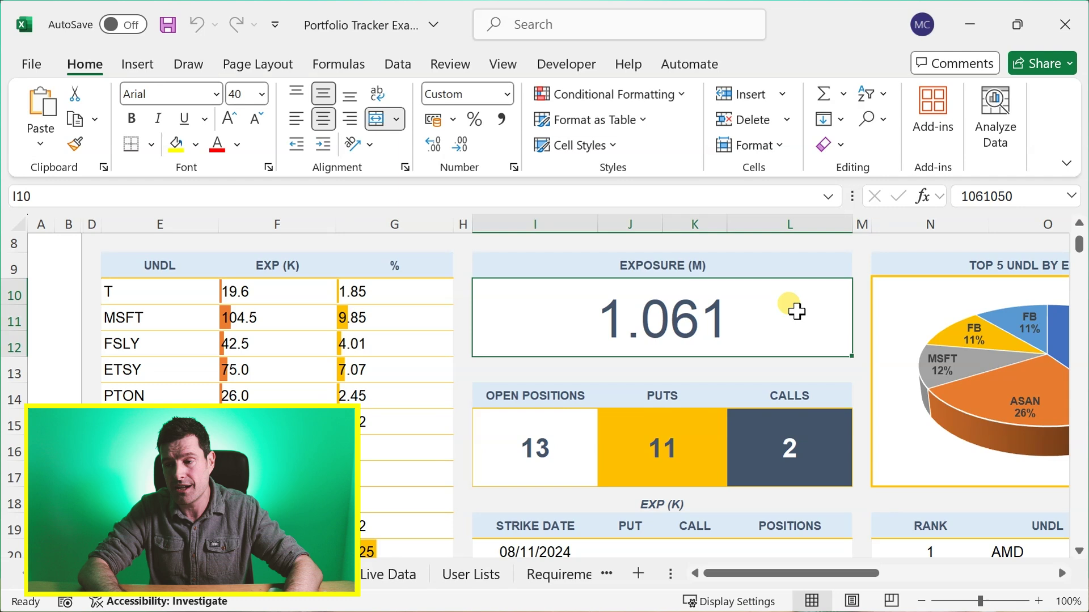
- Check I10's #,##0.000,, custom format, then enter 1000 so it displays 0.001
key("ctrl+1")
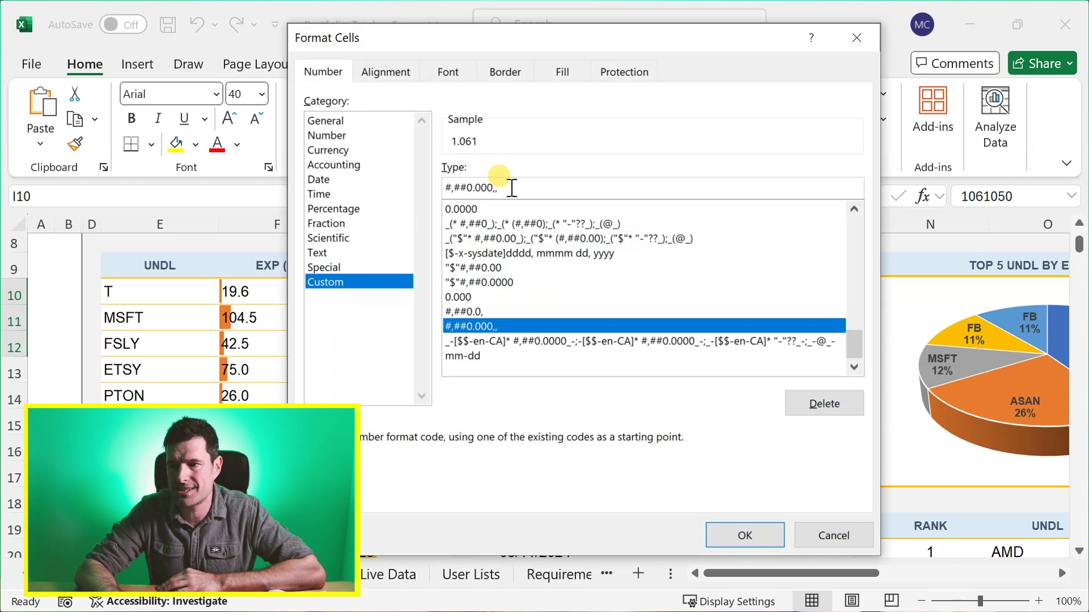
left_click_drag(512, 188, 450, 177)
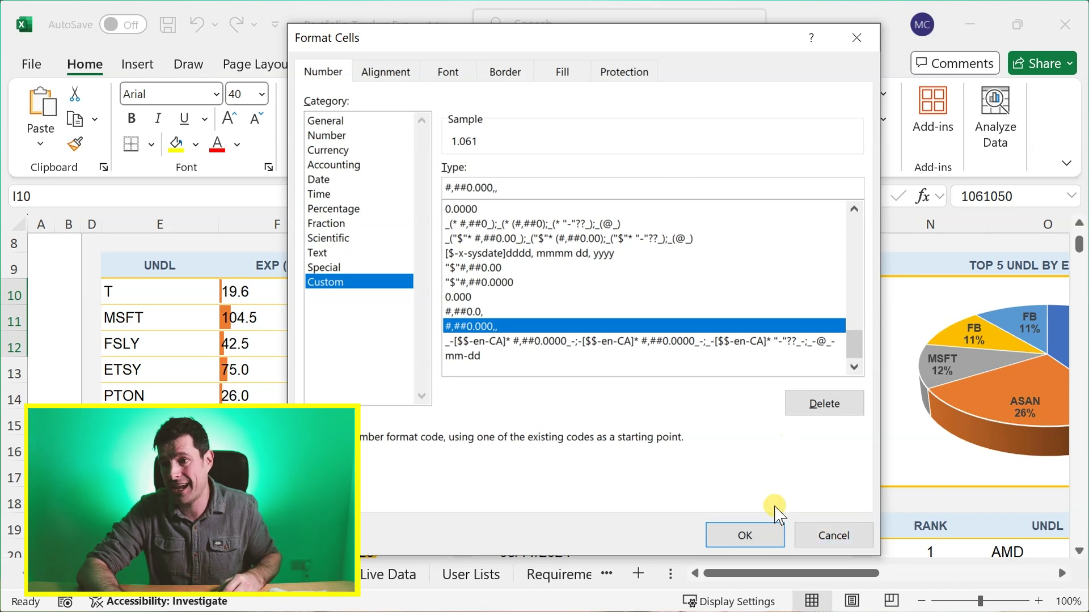
left_click(800, 525)
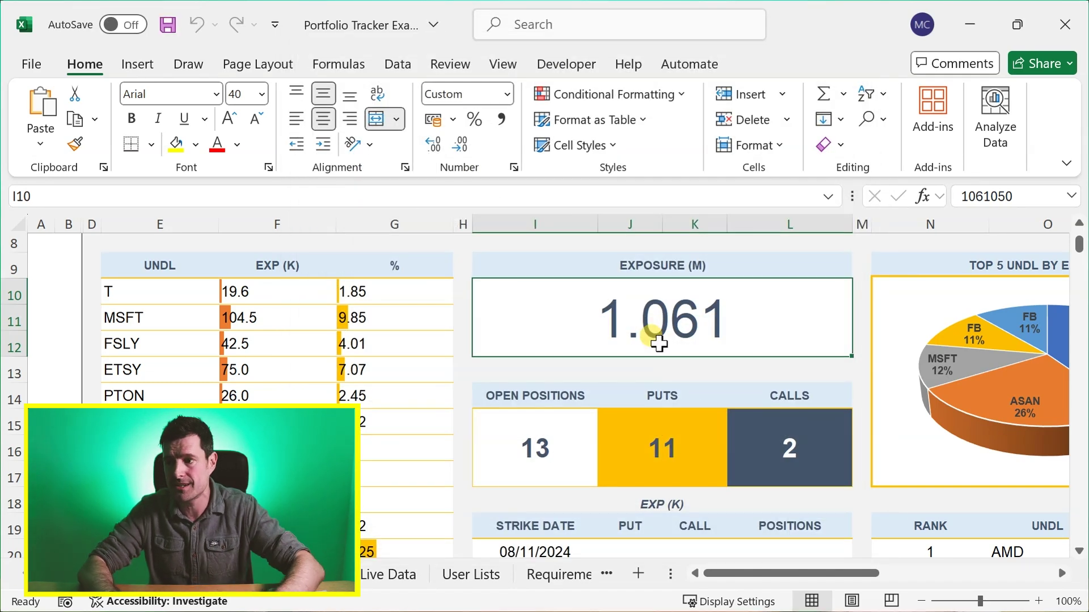
type("1000")
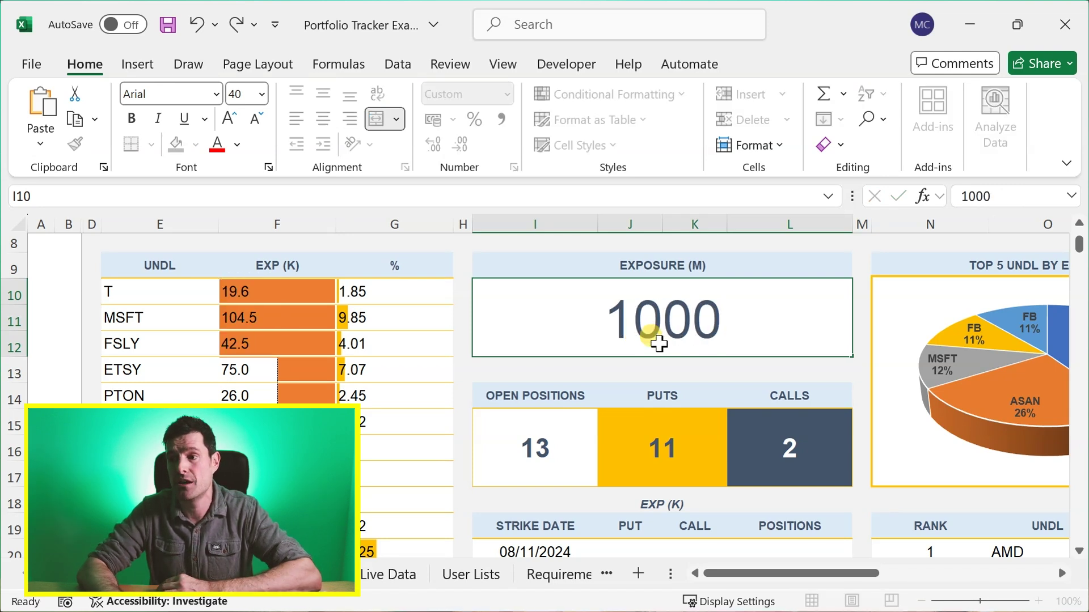
key("Return")
left_click(570, 338)
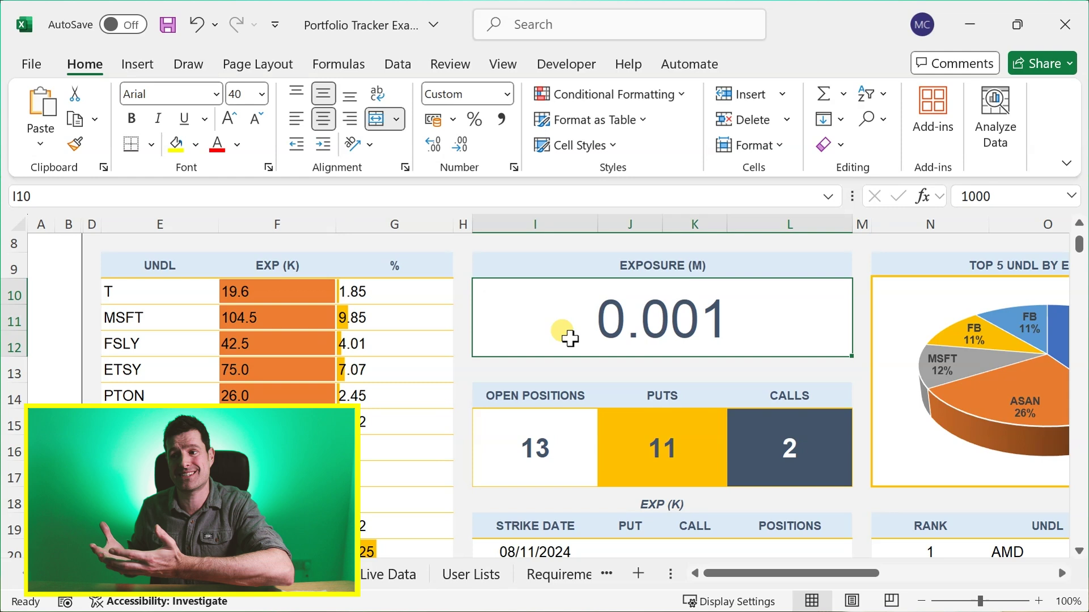